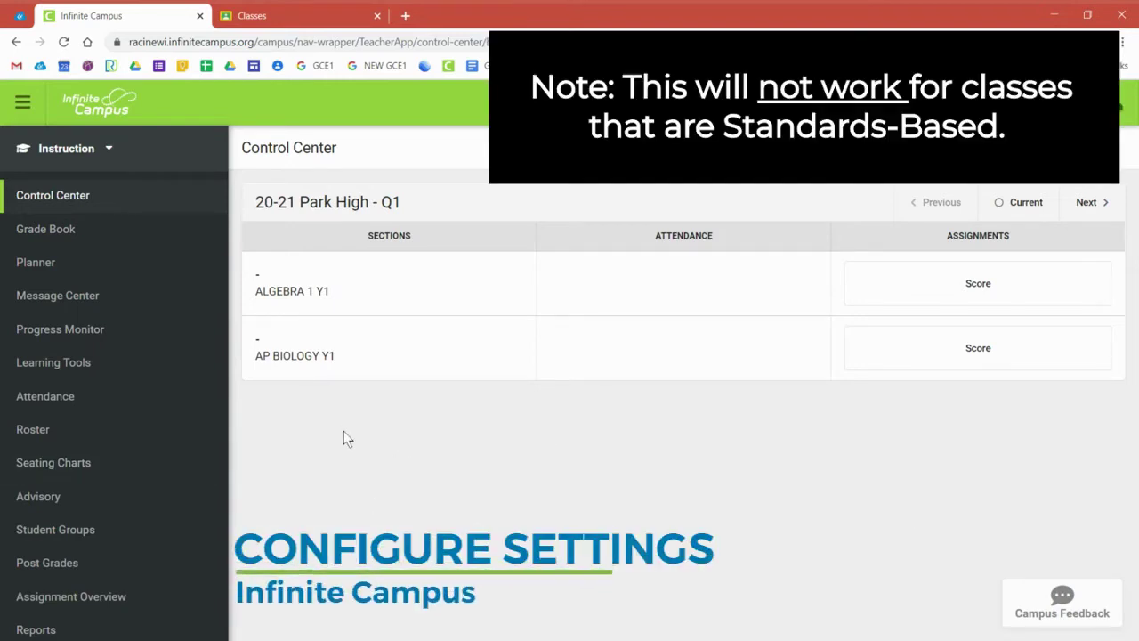
- Open the Grade Book, hide the sidebar, and confirm the AP Biology section is shown
click(49, 238)
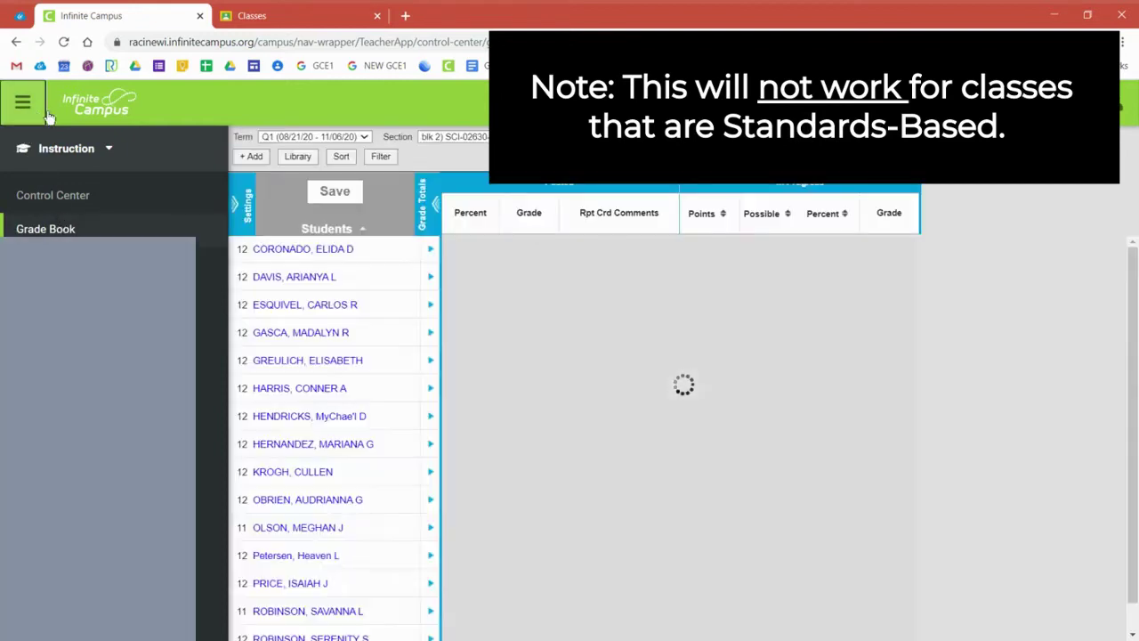
click(31, 108)
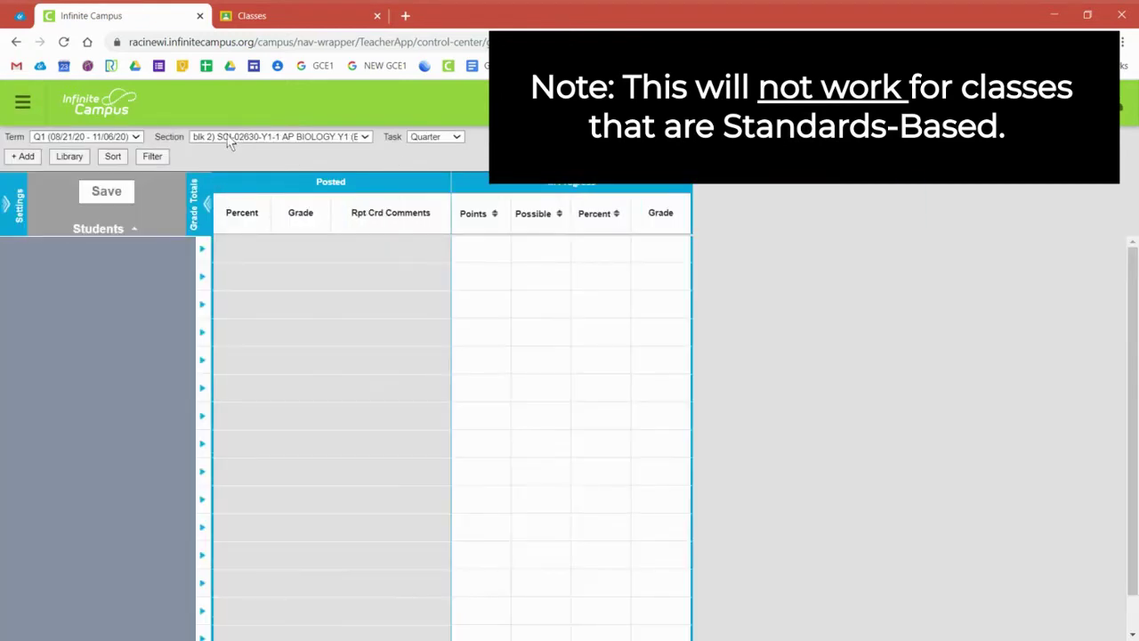
click(227, 137)
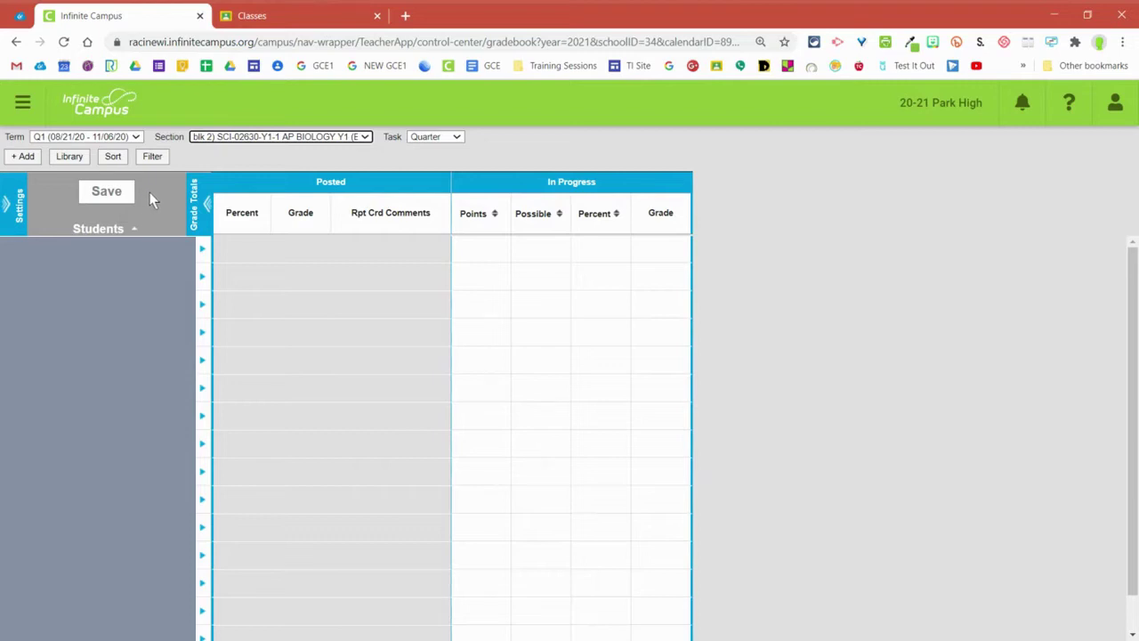
- Save non-Campus assignment defaults with the Google Classroom Assignments category and Quarter grading task
click(19, 208)
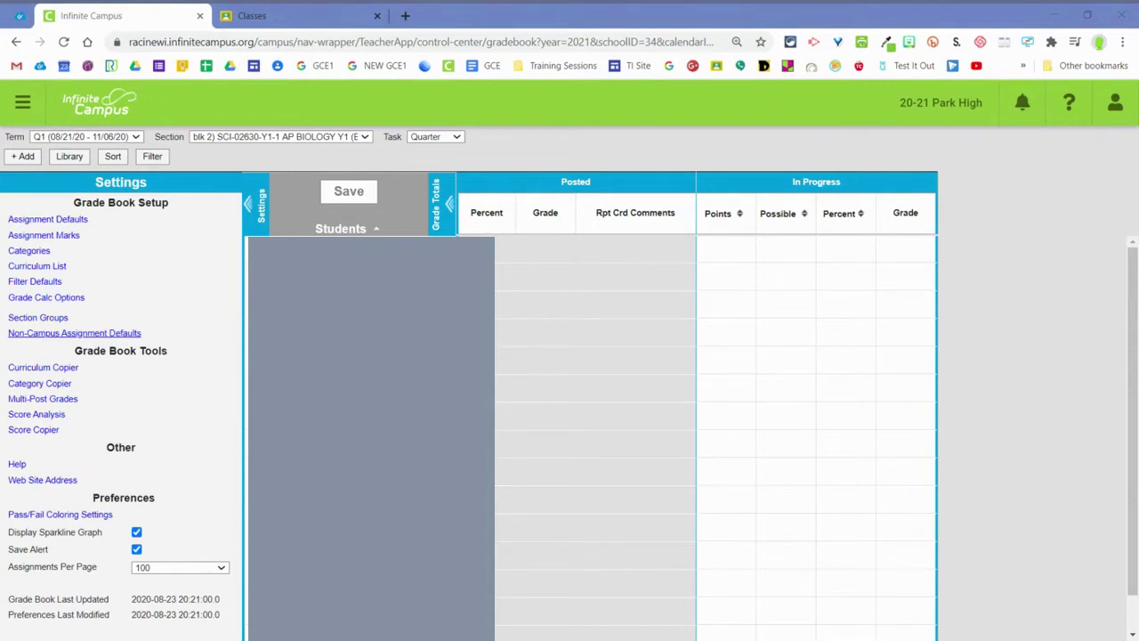
click(54, 335)
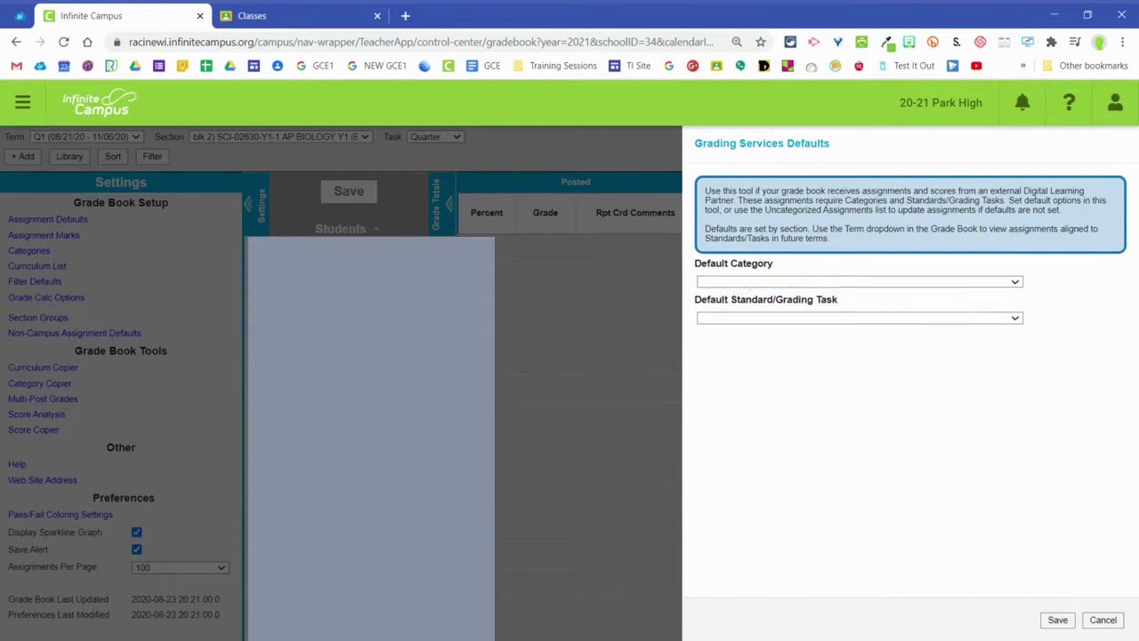
click(759, 283)
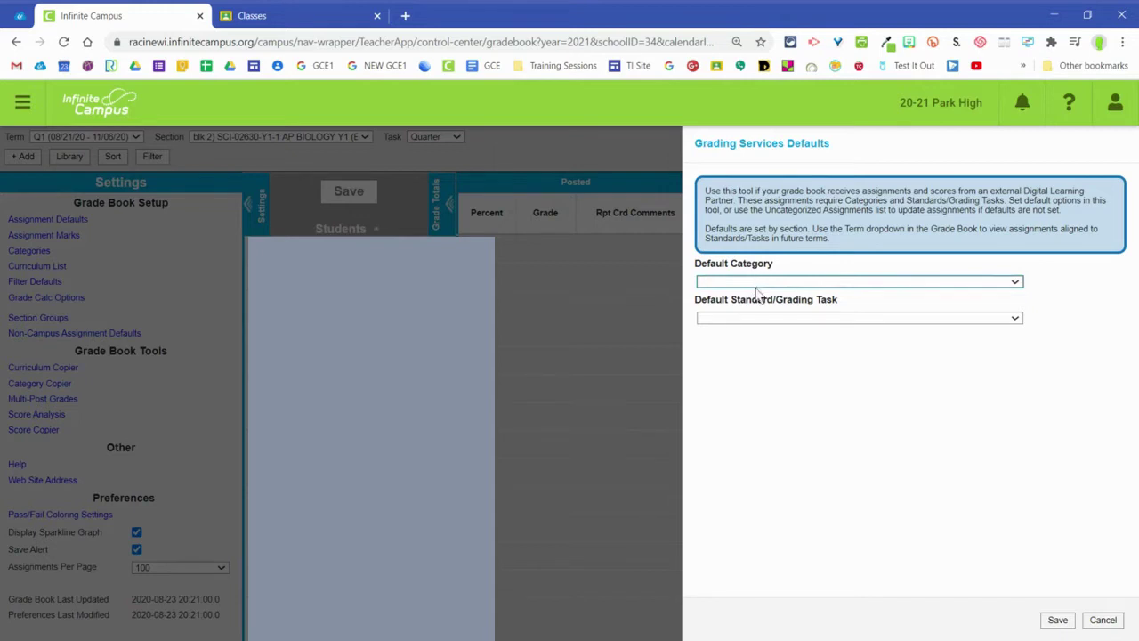
click(705, 418)
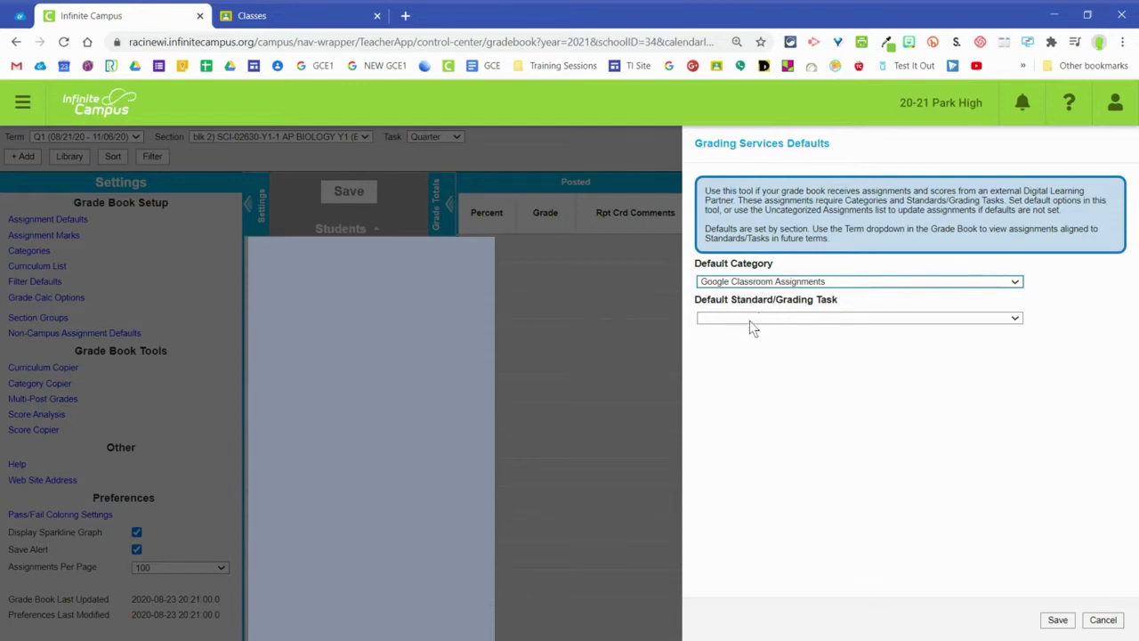
click(771, 324)
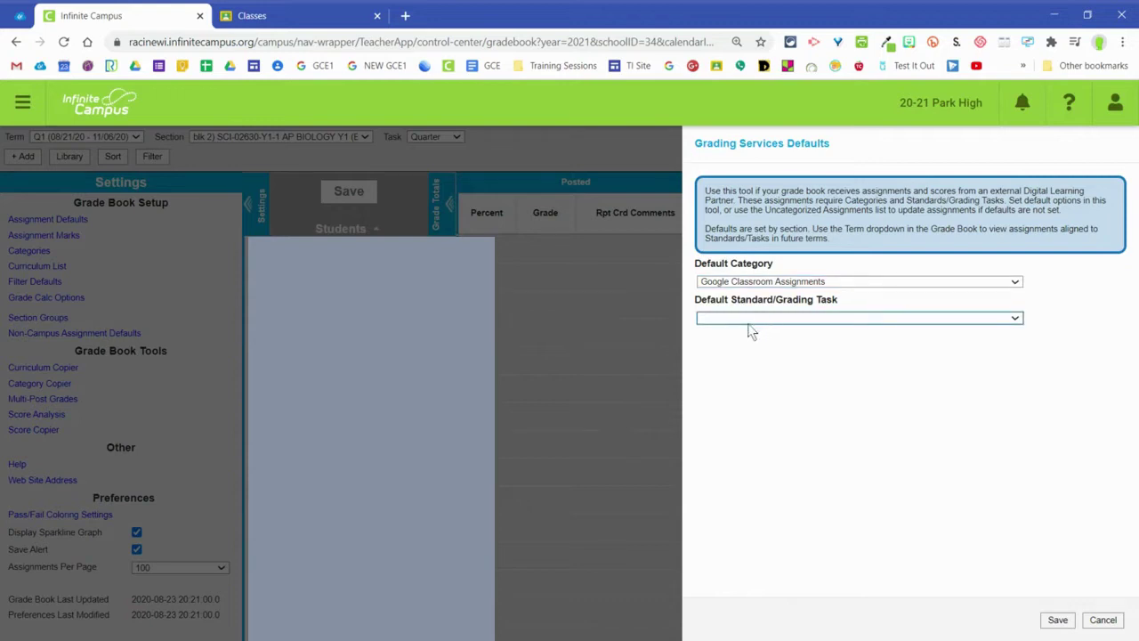
click(754, 400)
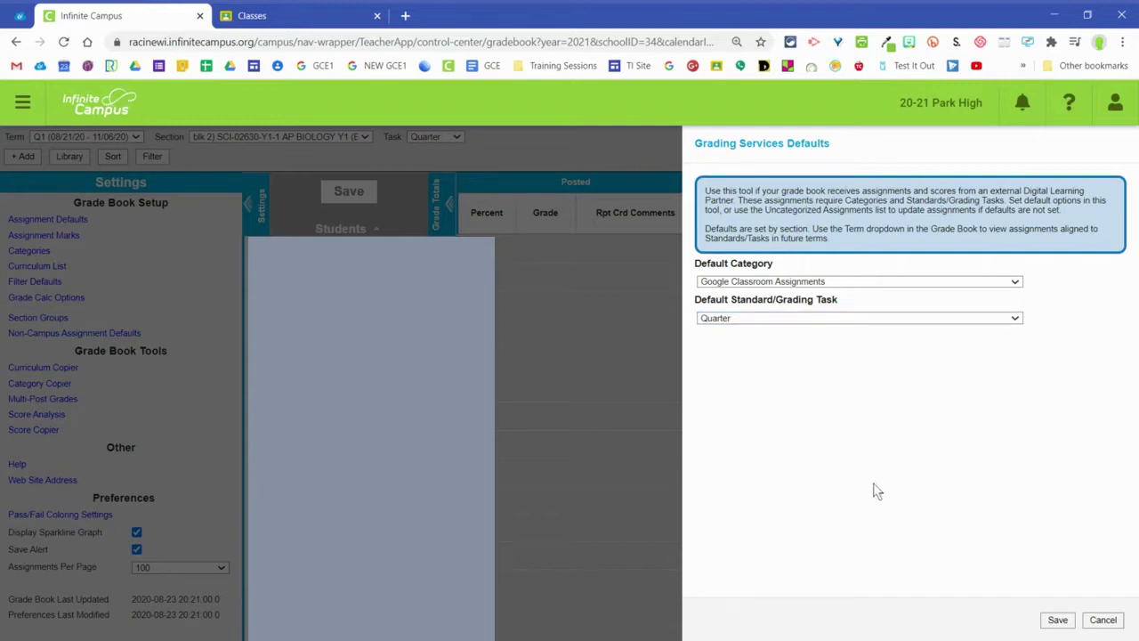
click(1055, 619)
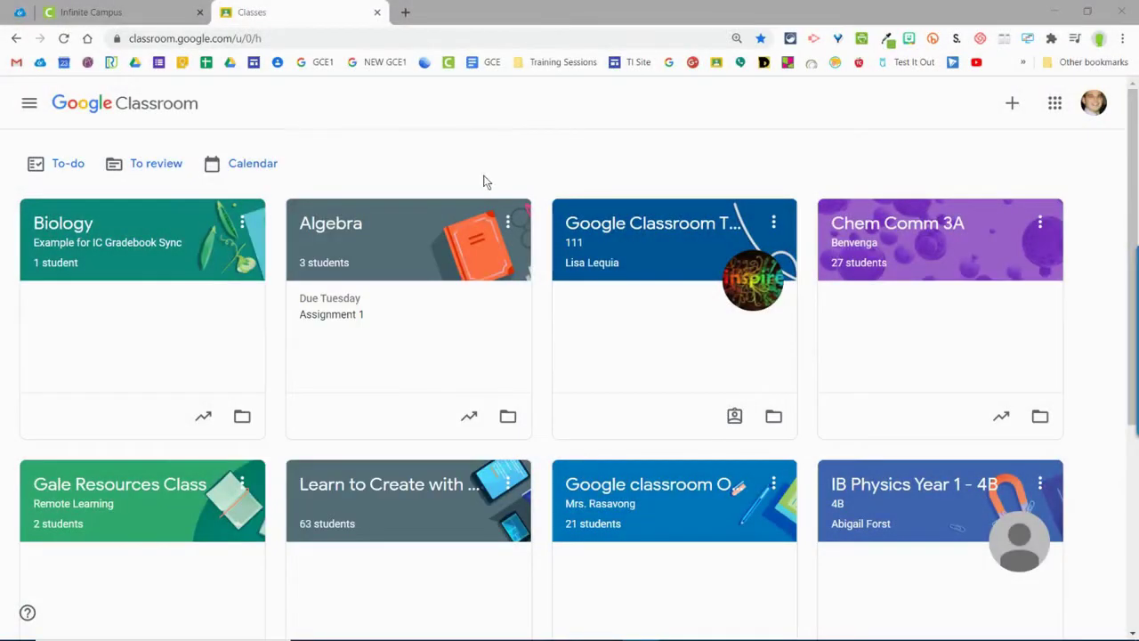
- Start creating a class, dismiss the SIS class list, and skip linking to reach Biology
click(1014, 105)
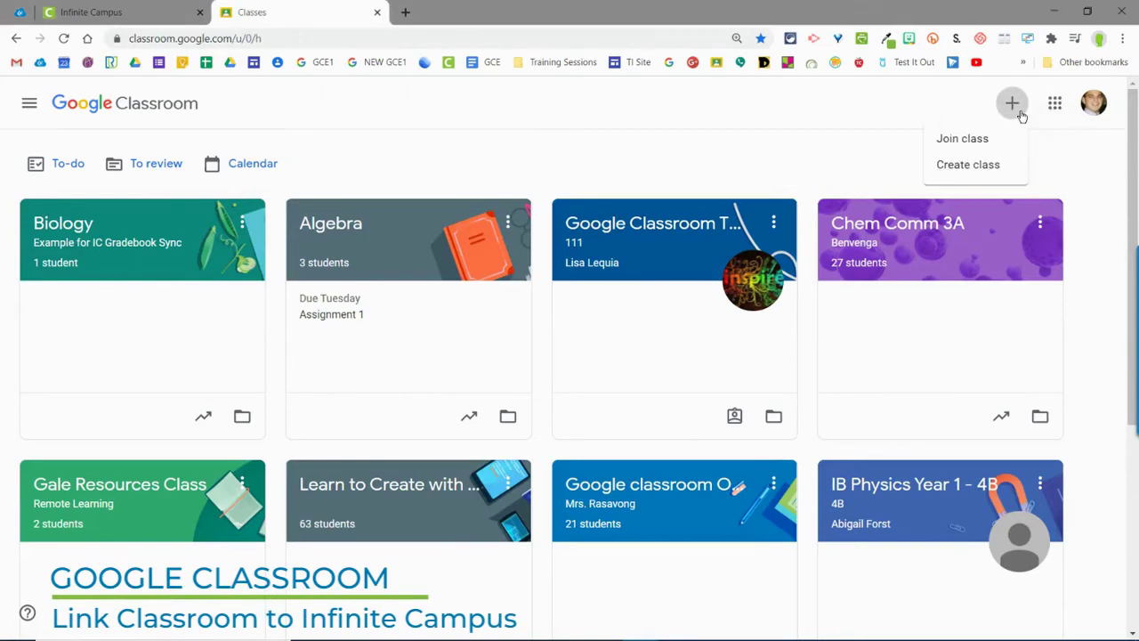
click(1004, 166)
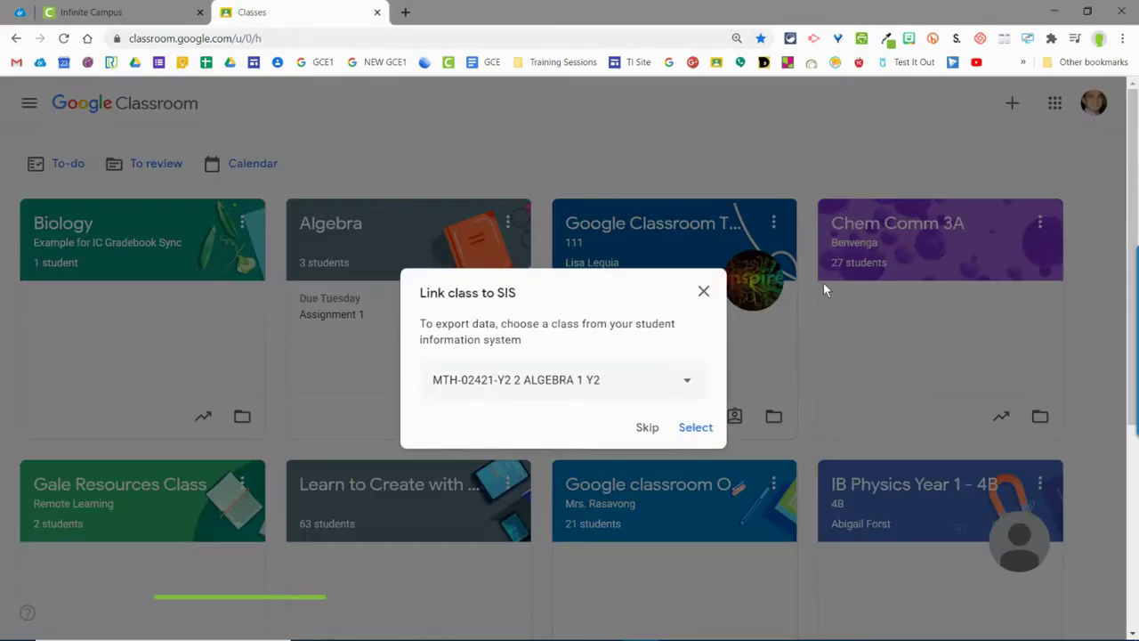
click(684, 388)
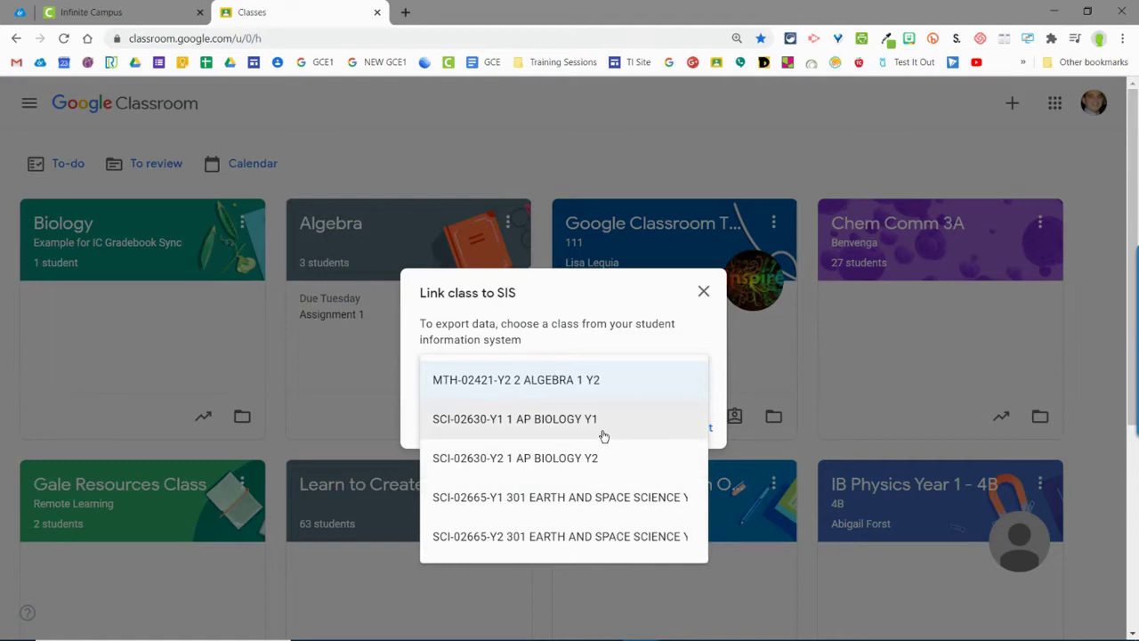
click(589, 316)
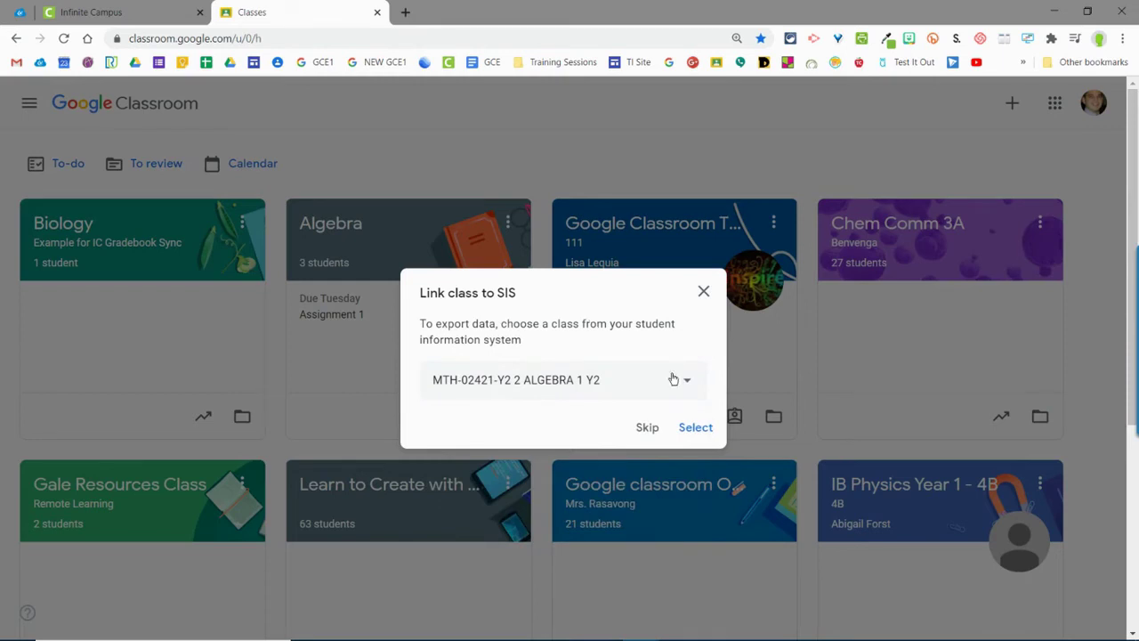
click(648, 428)
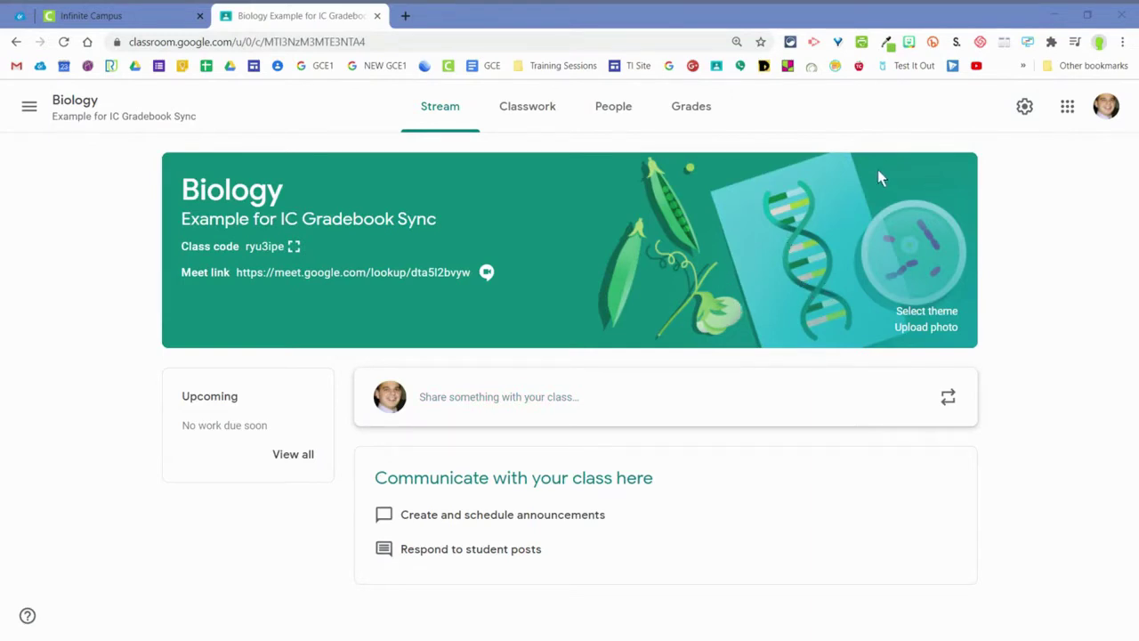
- In the Biology class settings, link the class to SIS class SCI-02630-Y1 1 AP BIOLOGY Y1
click(1020, 113)
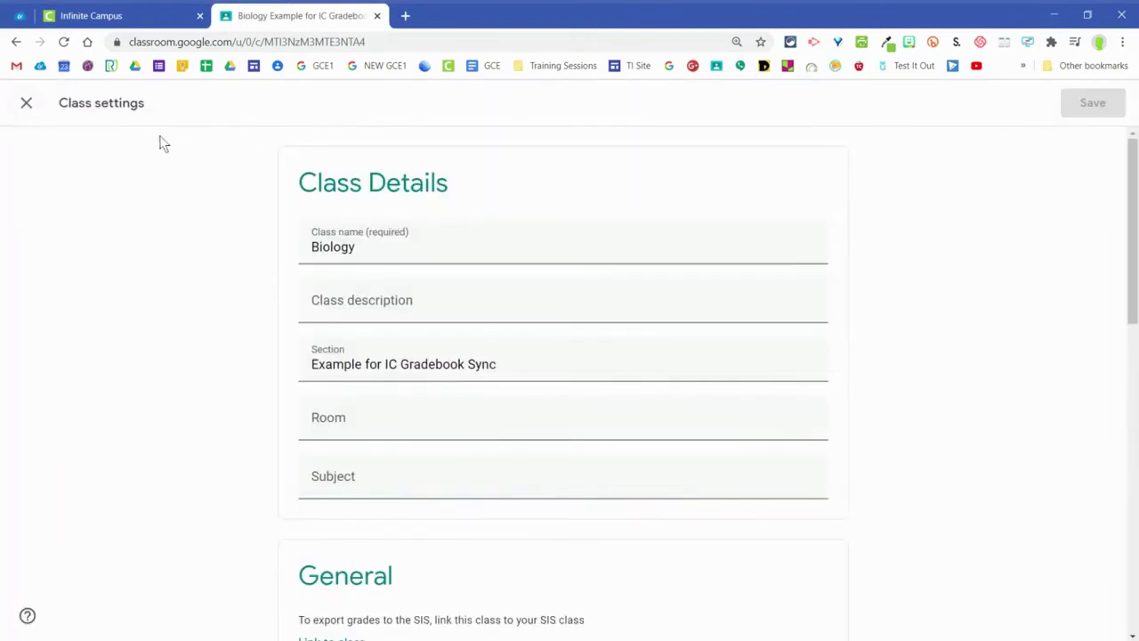
scroll(244, 285, down, 1)
scroll(247, 281, down, 3)
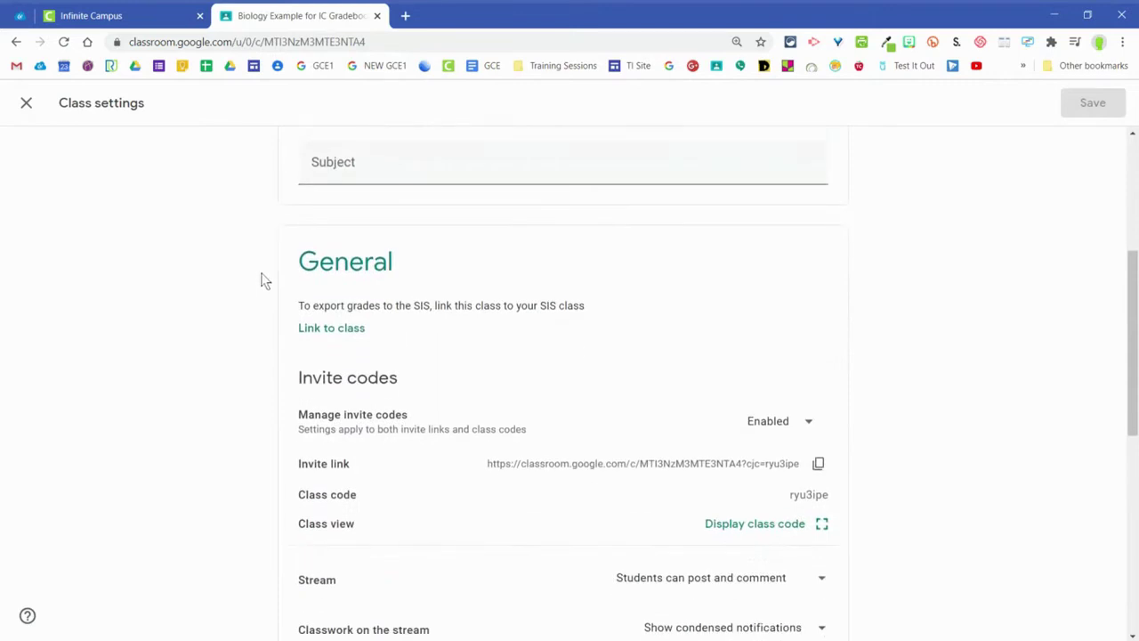
scroll(276, 274, down, 1)
ctrl+scroll(275, 274, up, 6)
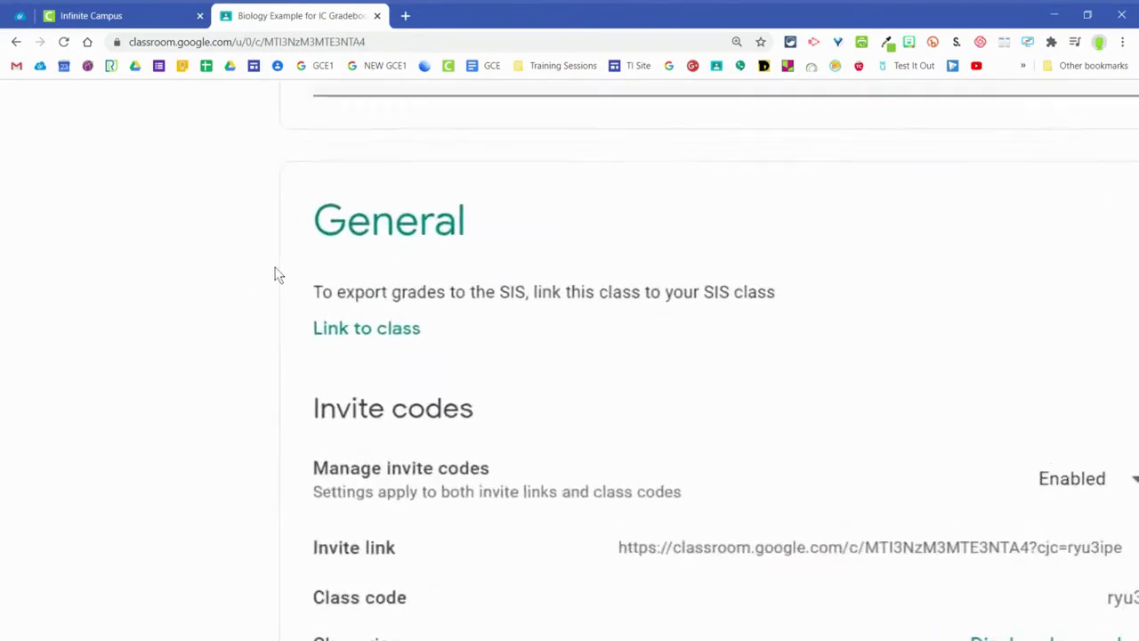
ctrl+scroll(570, 356, down, 6)
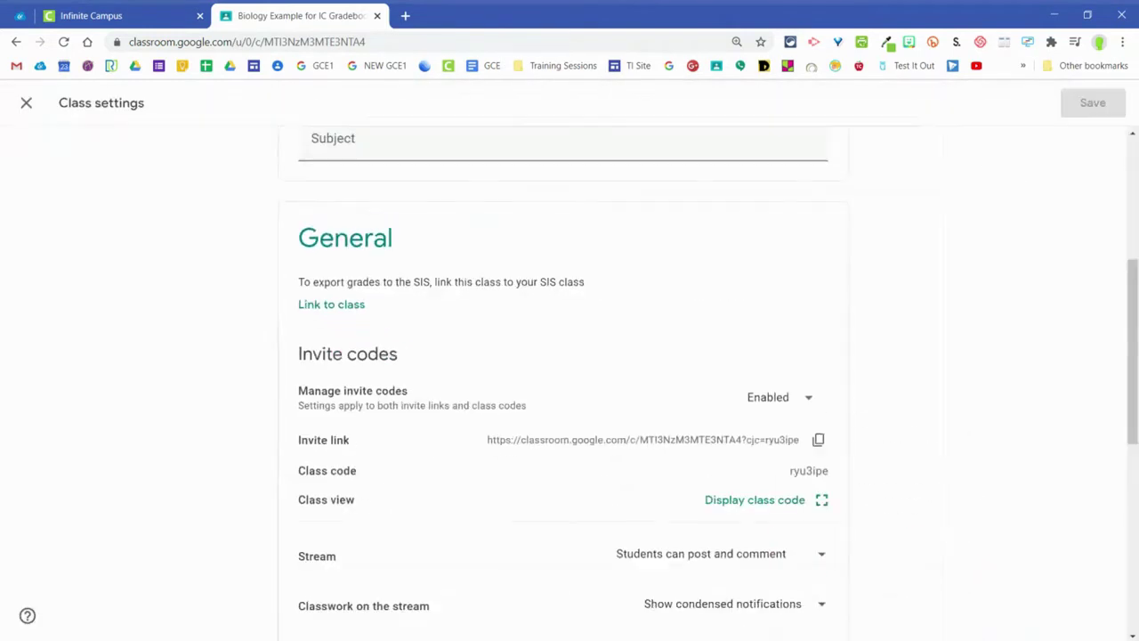
click(353, 305)
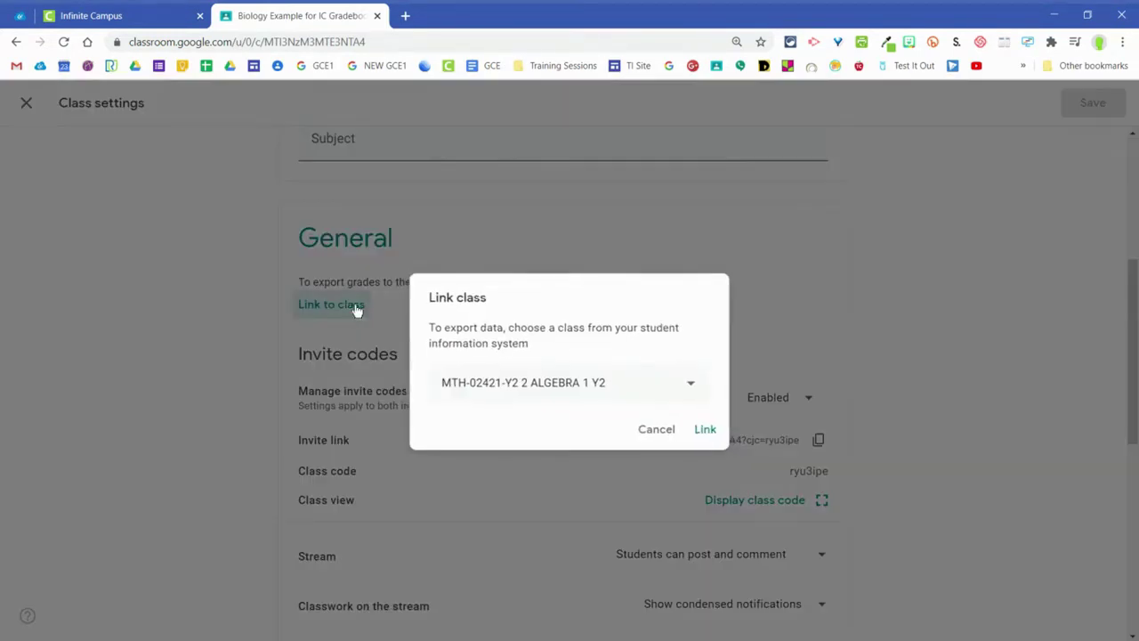
click(468, 380)
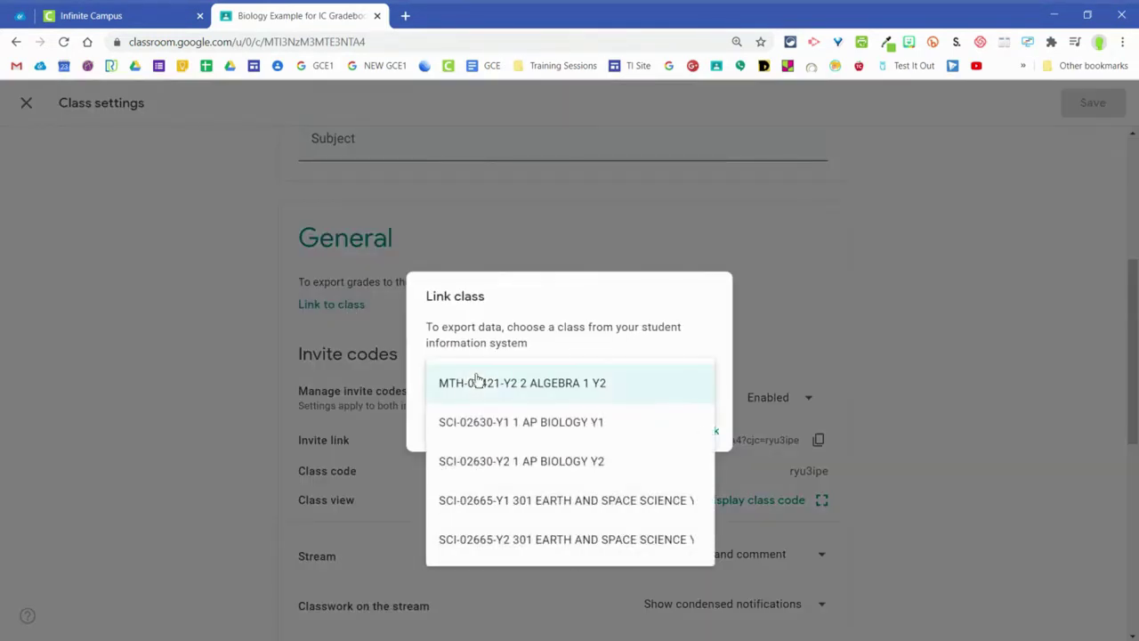
click(487, 421)
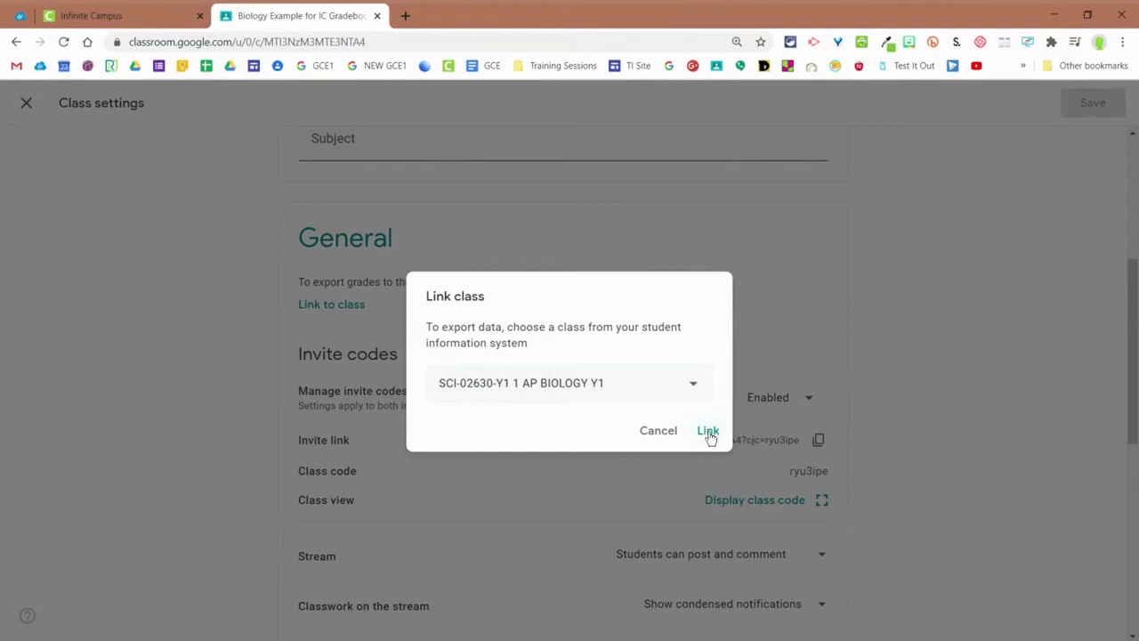
click(709, 432)
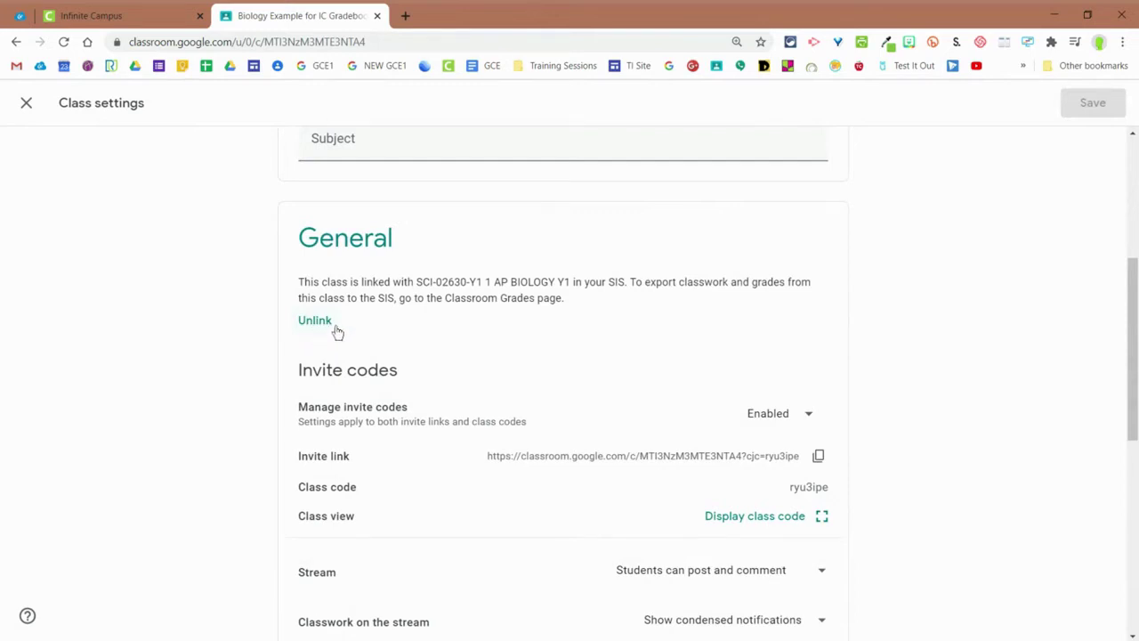
scroll(394, 361, up, 1)
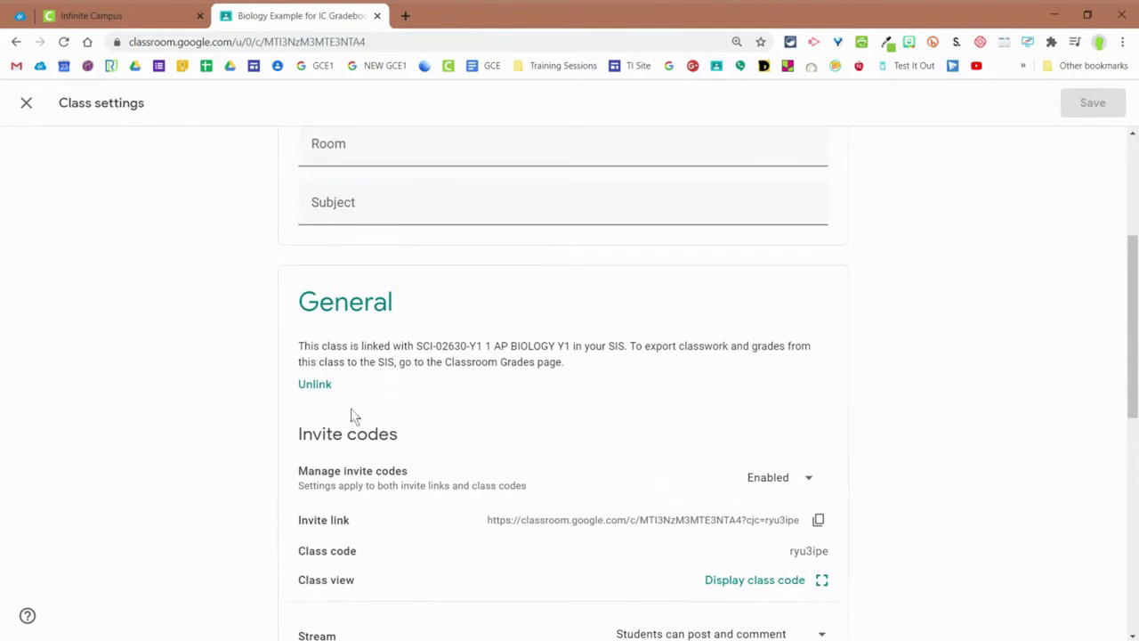
scroll(328, 391, up, 4)
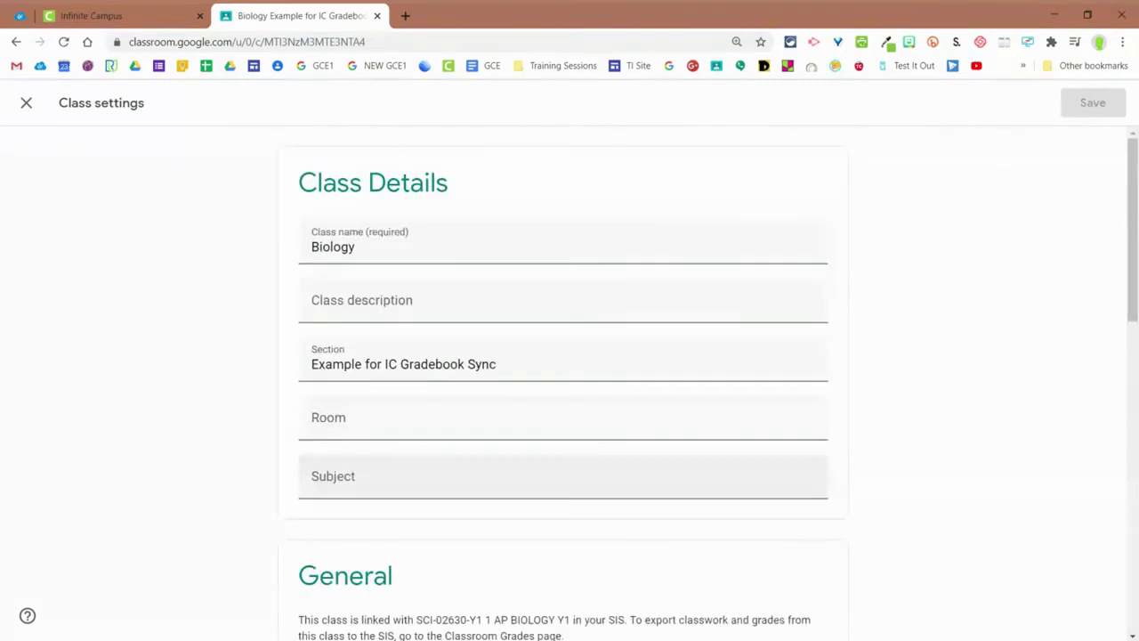
click(27, 105)
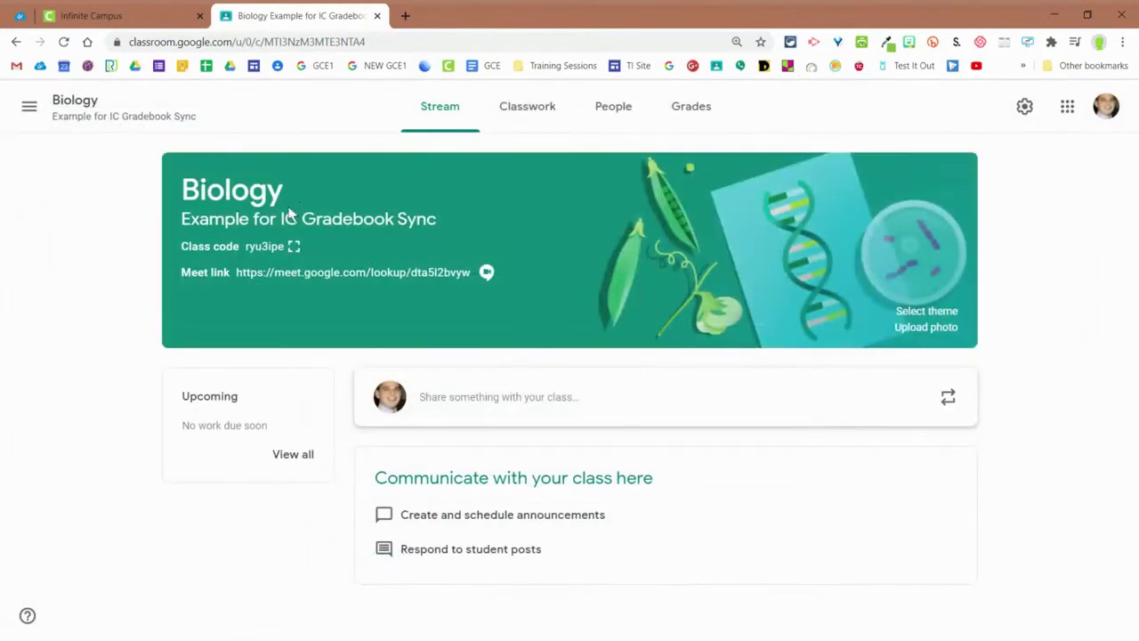
- Start a new Classwork assignment titled 'Example' worth 100 points
click(505, 111)
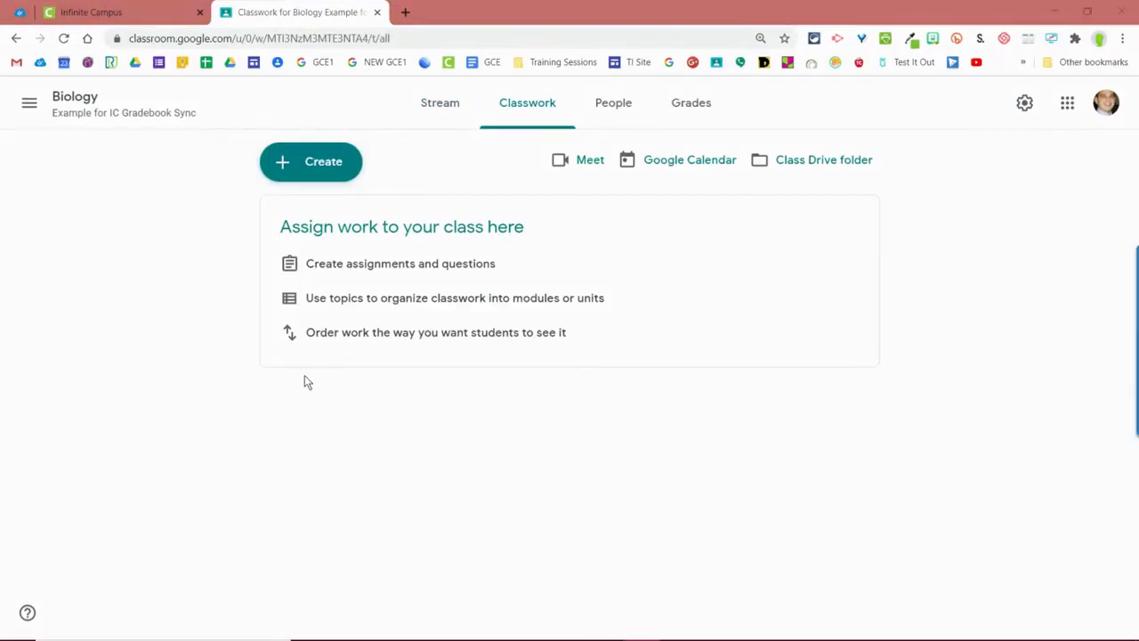
click(354, 178)
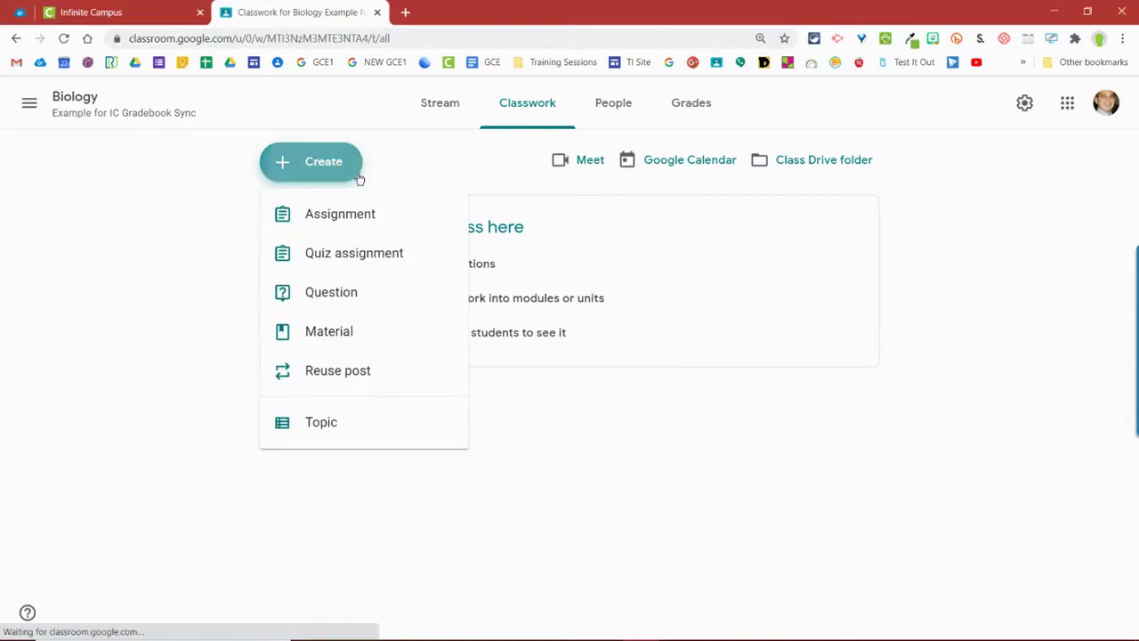
click(380, 228)
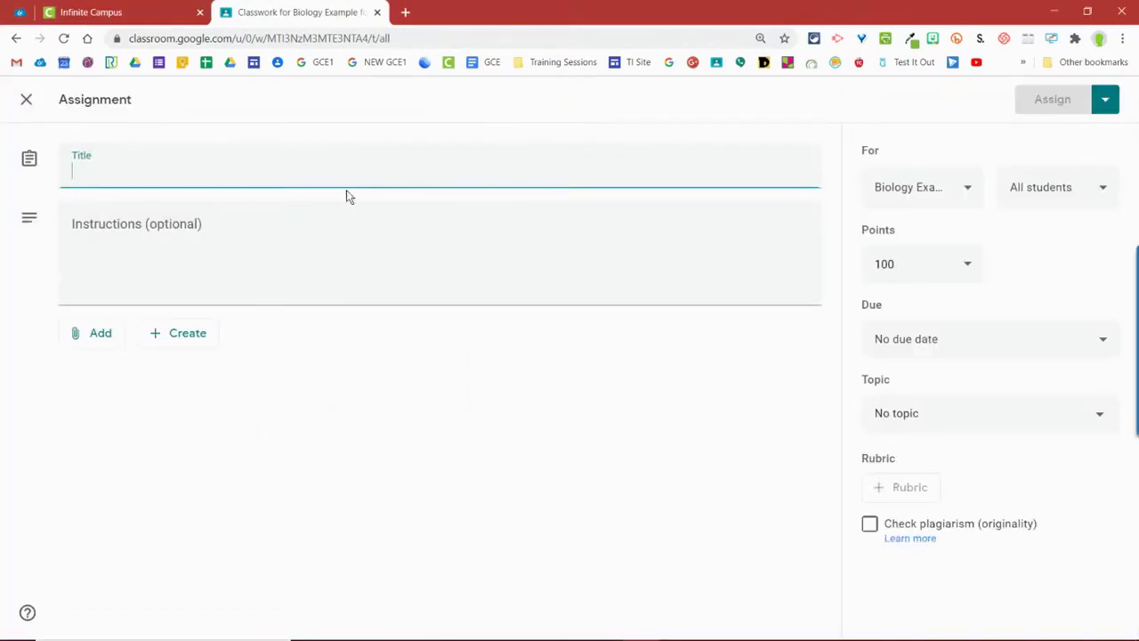
text(Example)
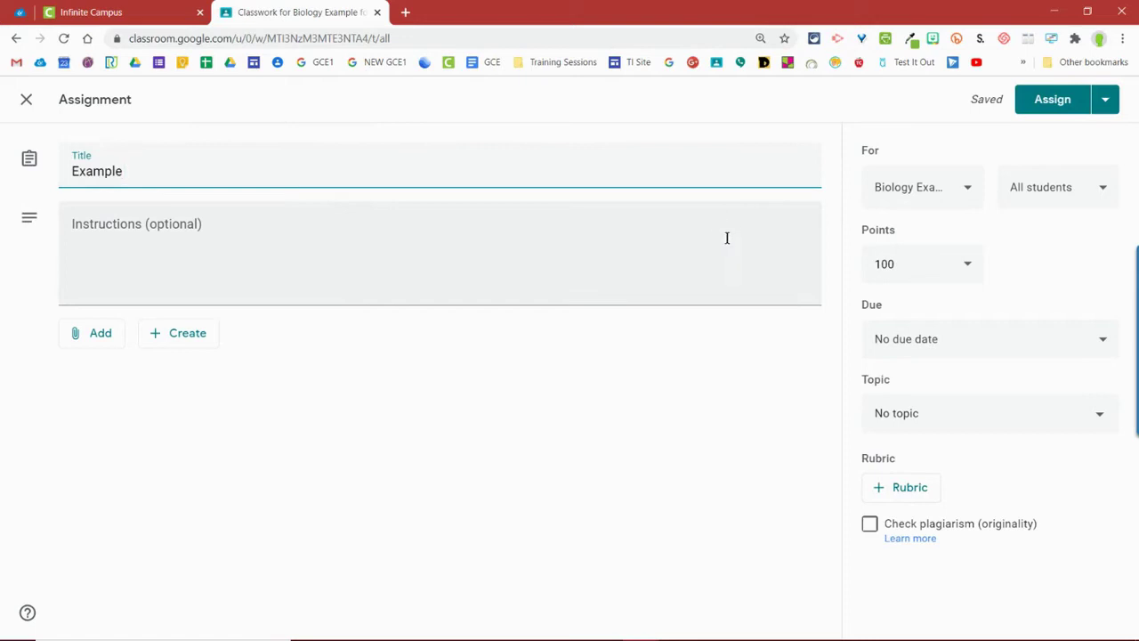
click(966, 264)
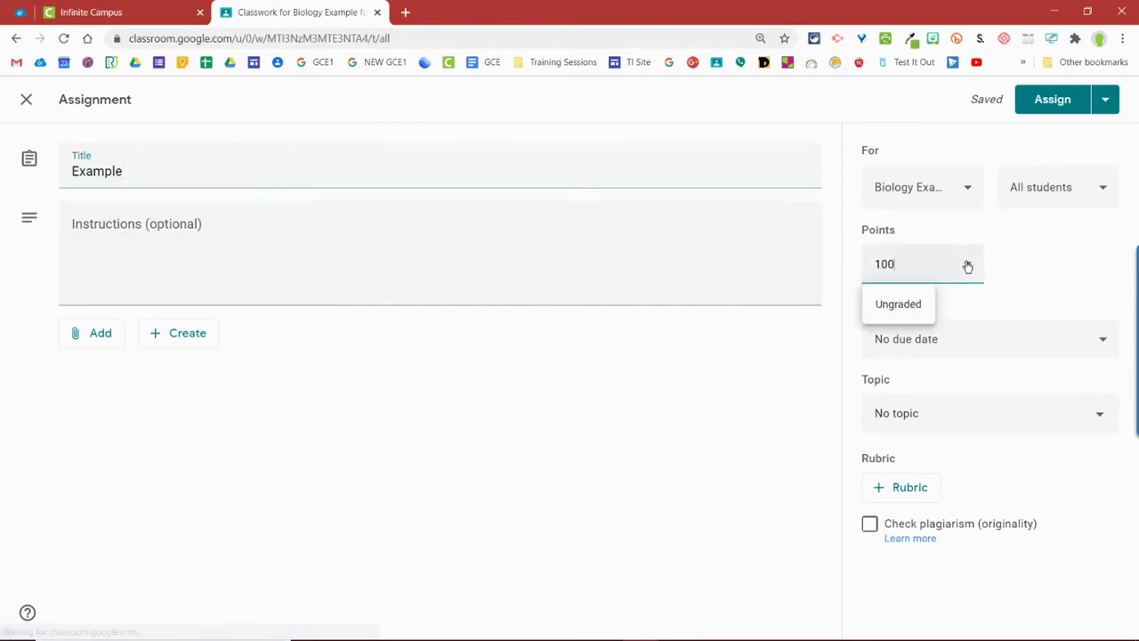
click(1014, 290)
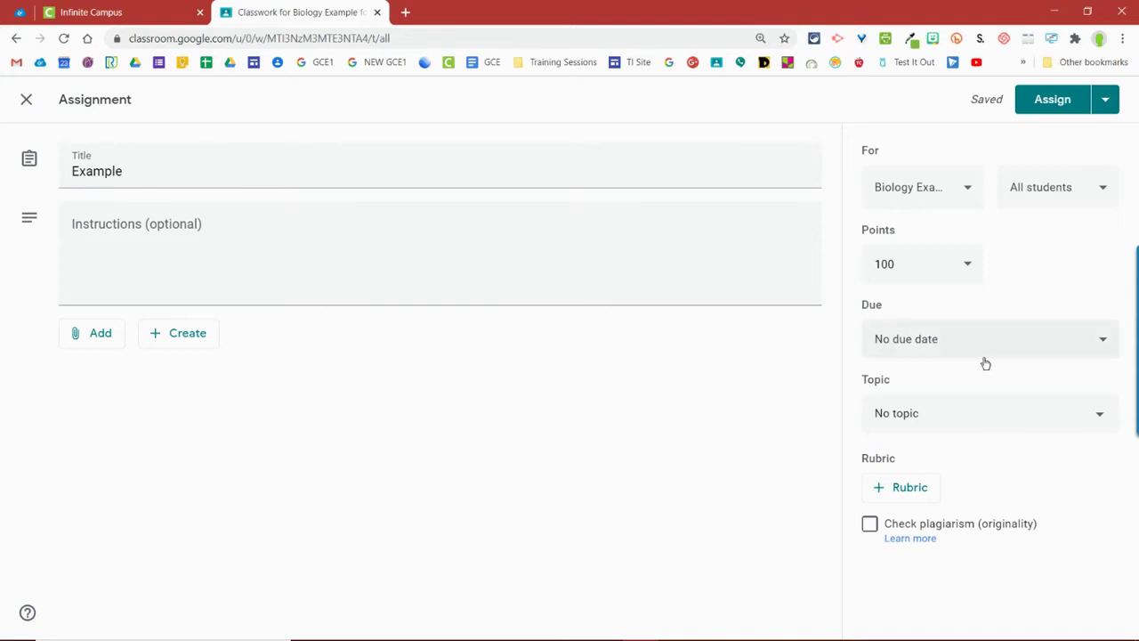
- Set it due Aug 27, add instructions 'Please complete the assignment in Classroom.', and assign it
click(995, 352)
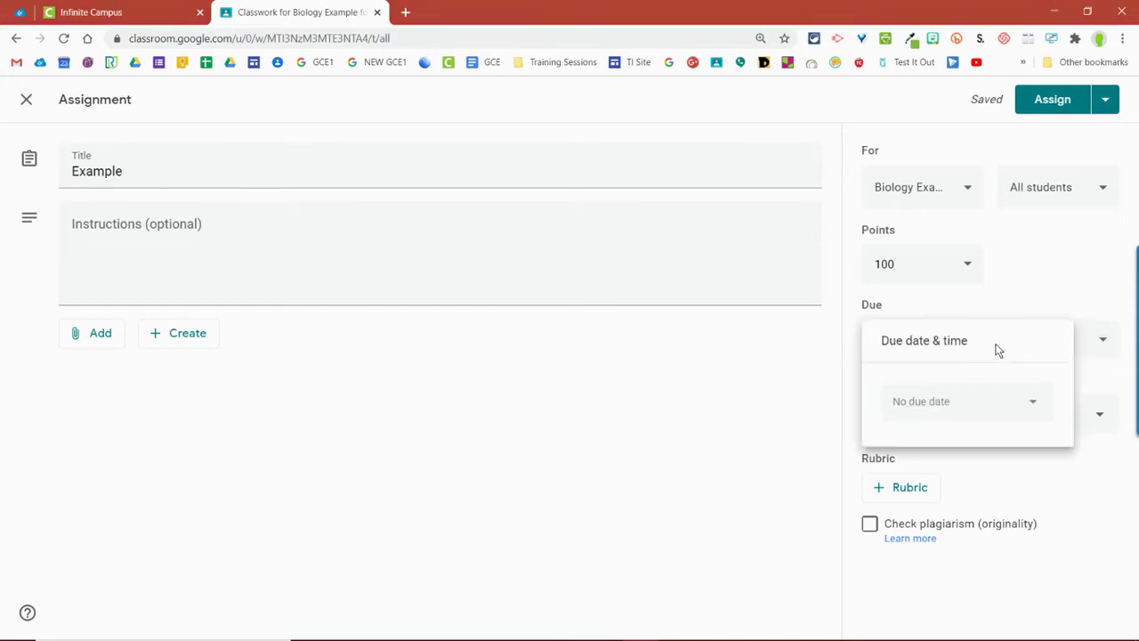
click(1036, 400)
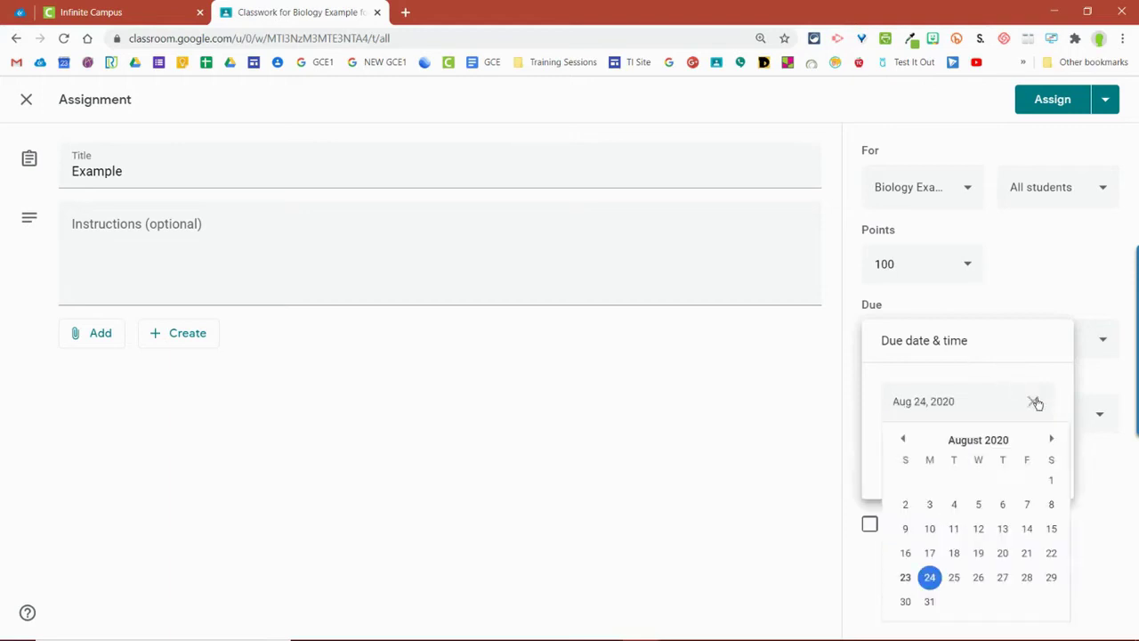
click(1004, 579)
click(1020, 295)
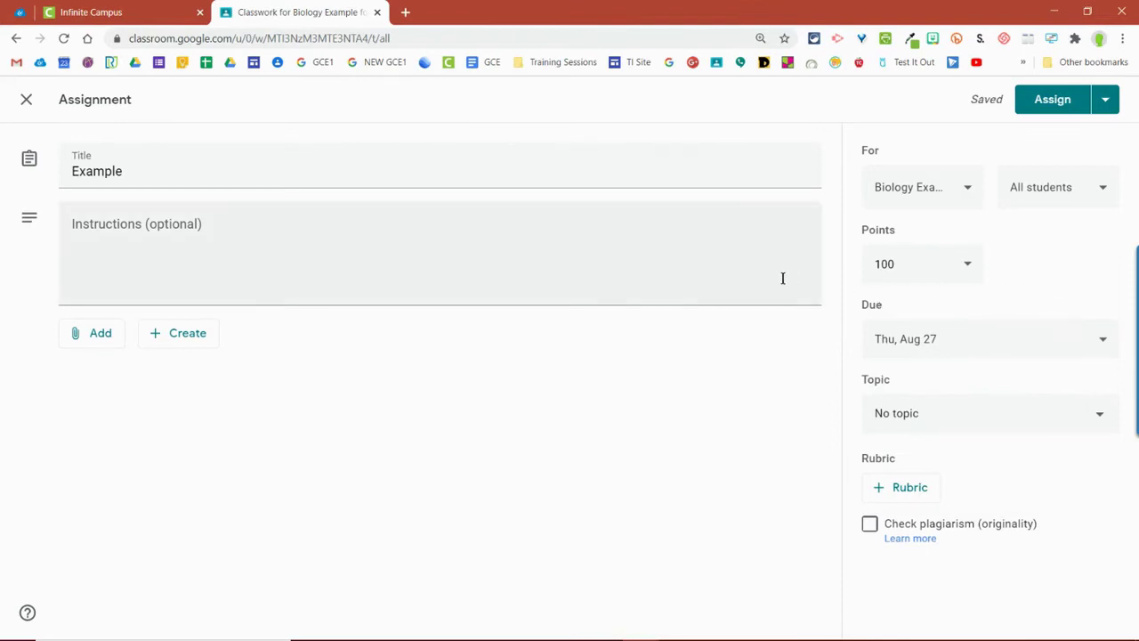
click(743, 254)
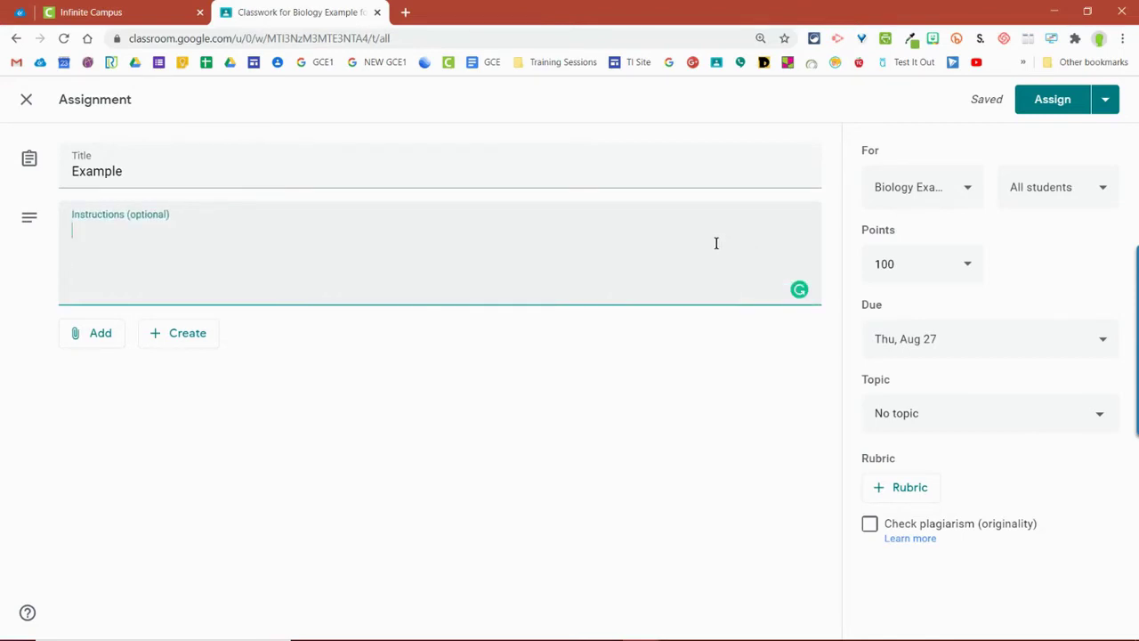
text(Please complete )
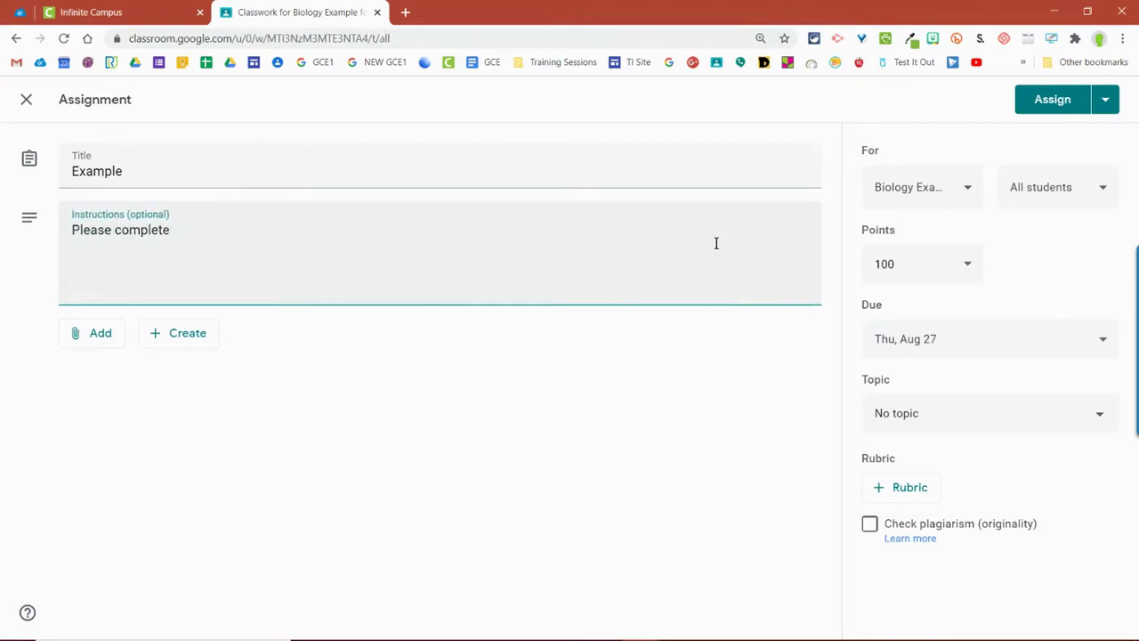
text(the assignment in Classroom.)
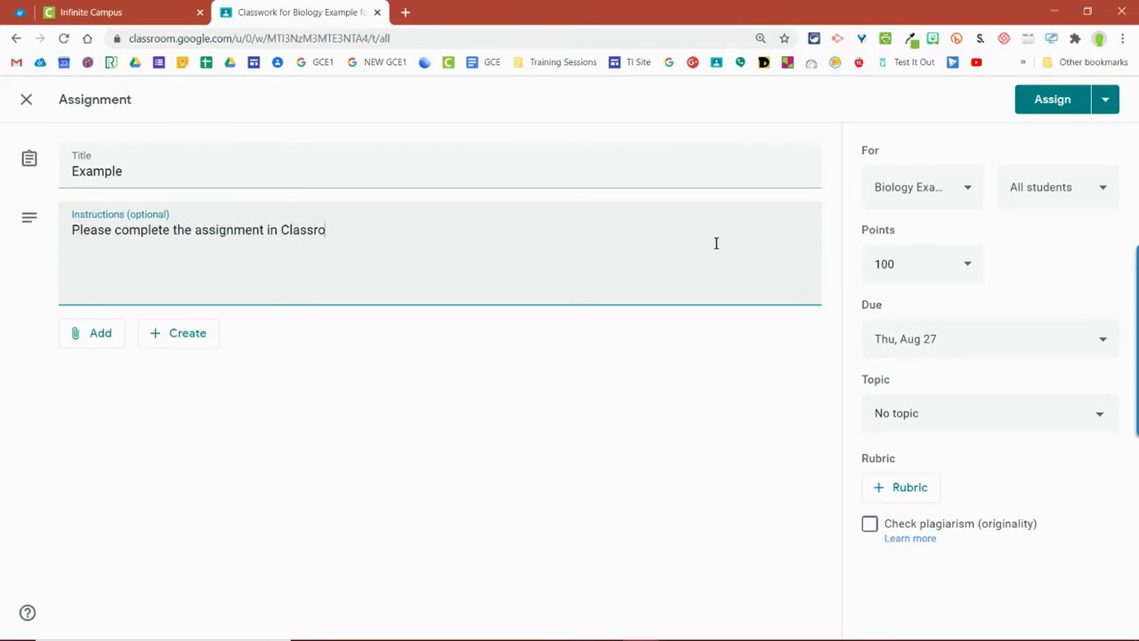
click(1041, 104)
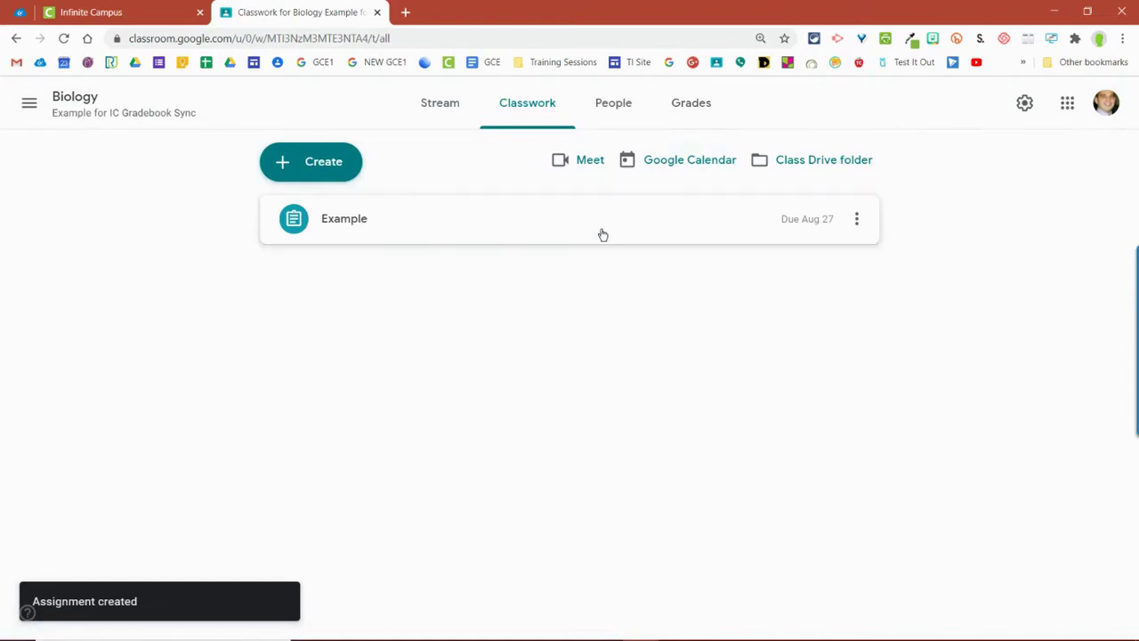
click(580, 223)
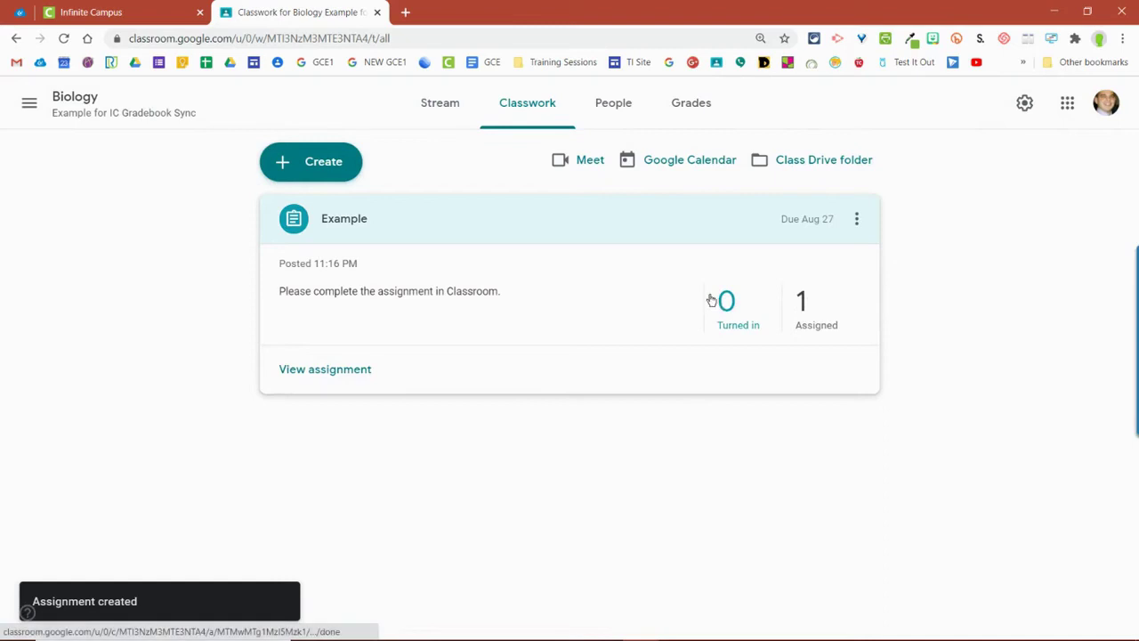
- On the Grades page, enter a draft grade of 79 for the student on Example
click(697, 116)
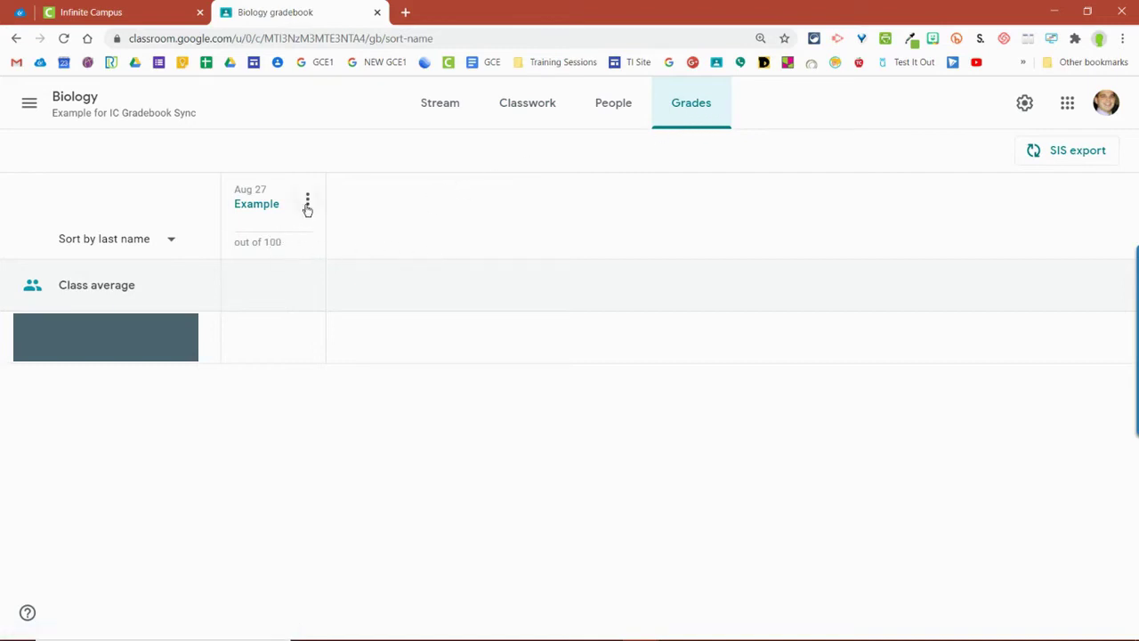
click(252, 331)
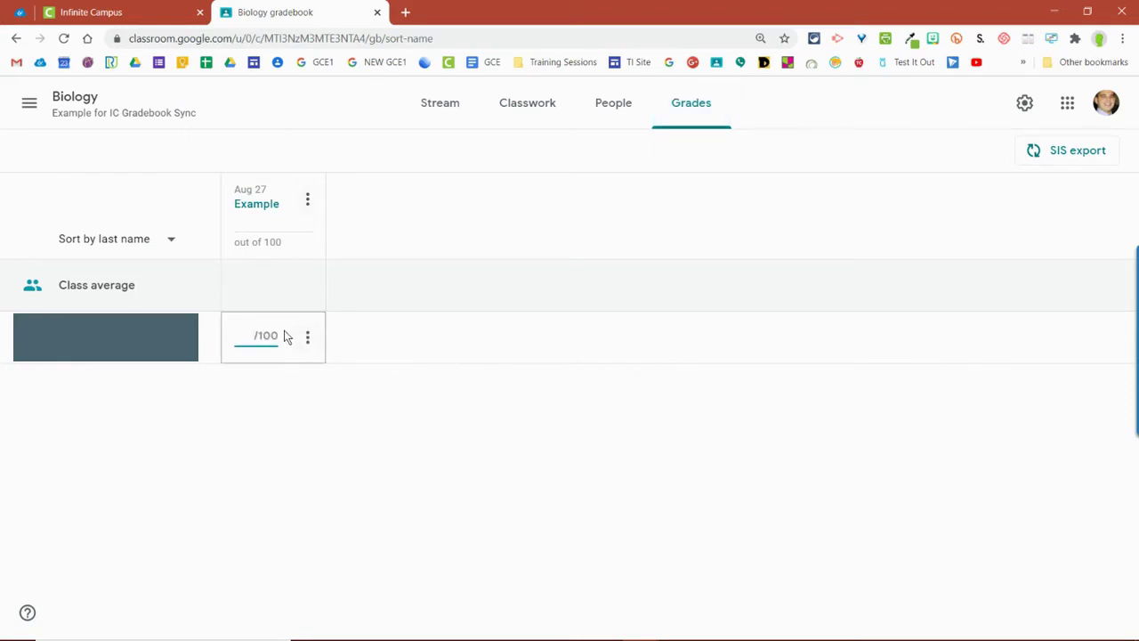
text(7)
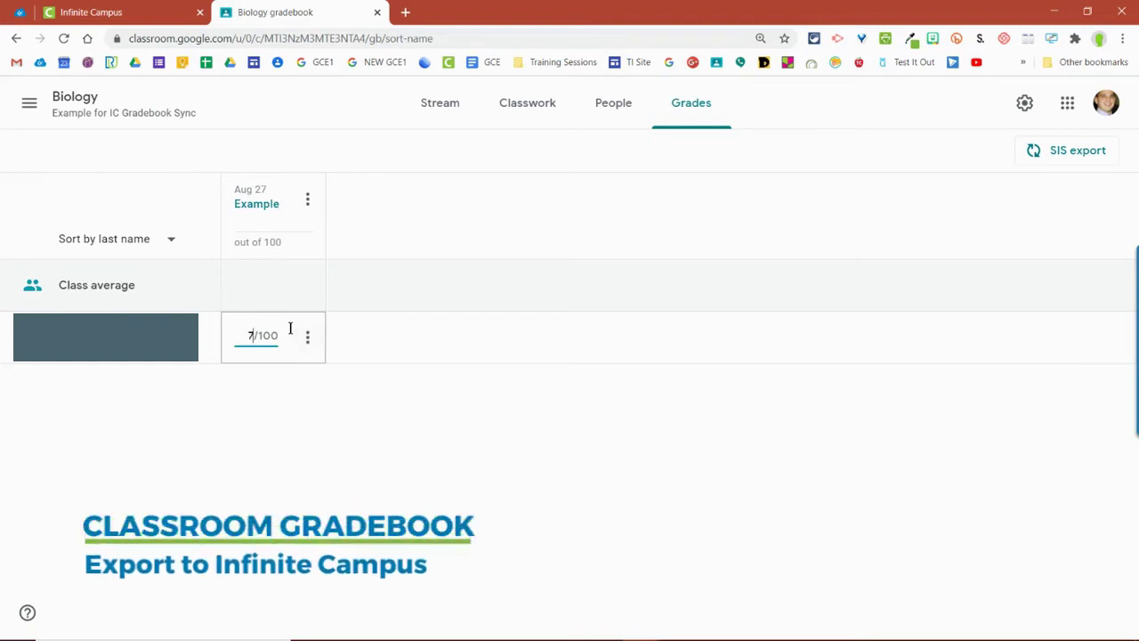
text(9)
click(330, 403)
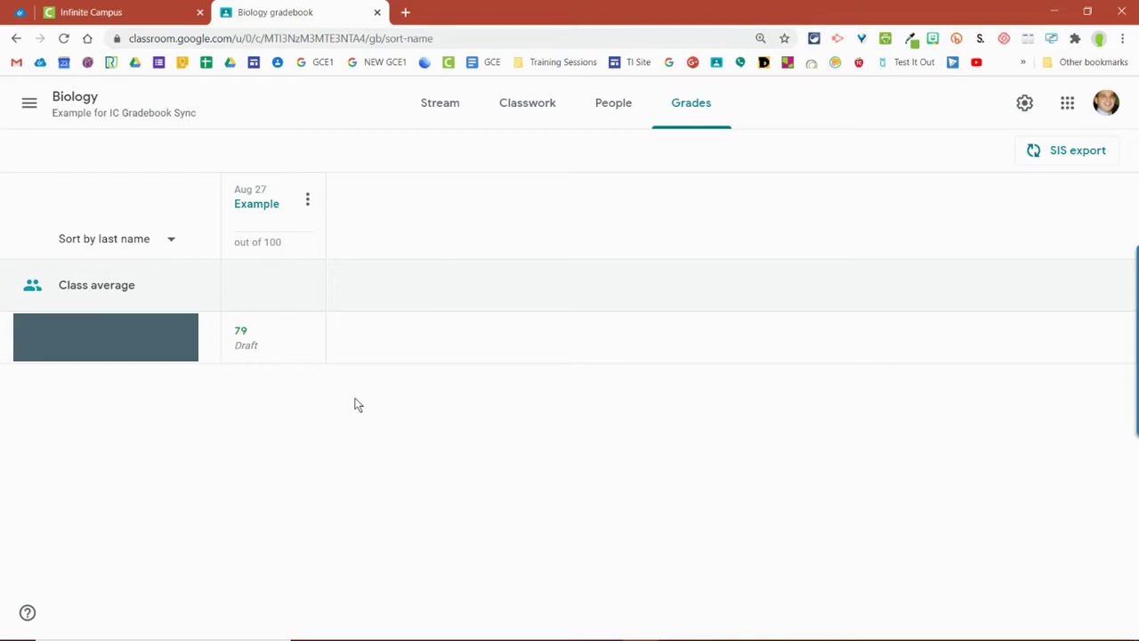
click(238, 349)
click(308, 434)
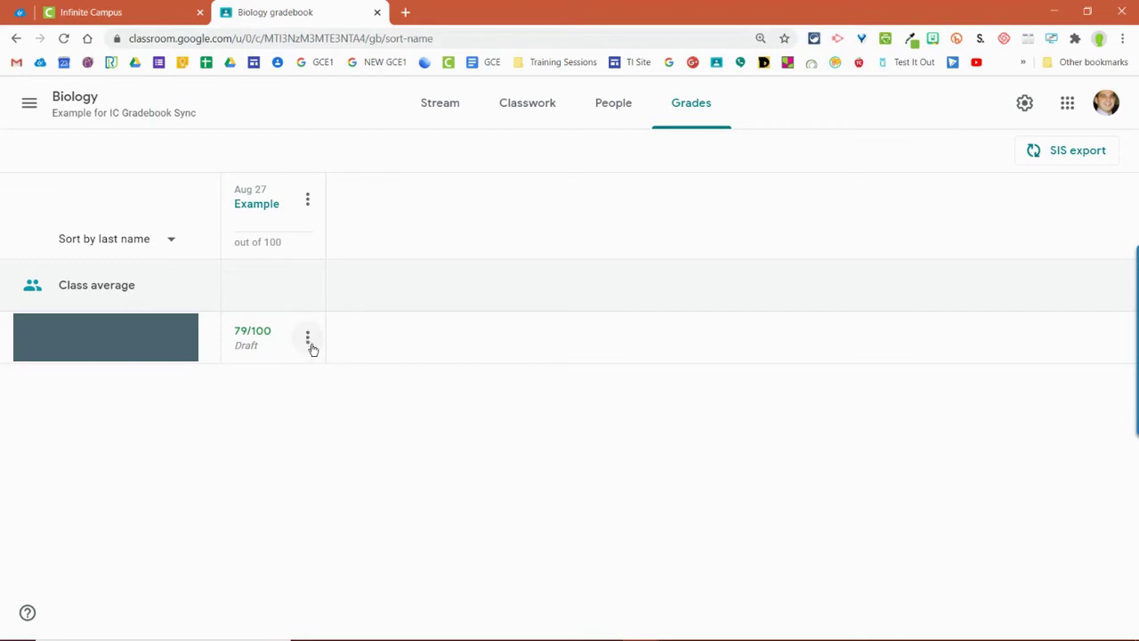
- Use Return all on the Example column to return the student's work with its 79 grade
click(311, 345)
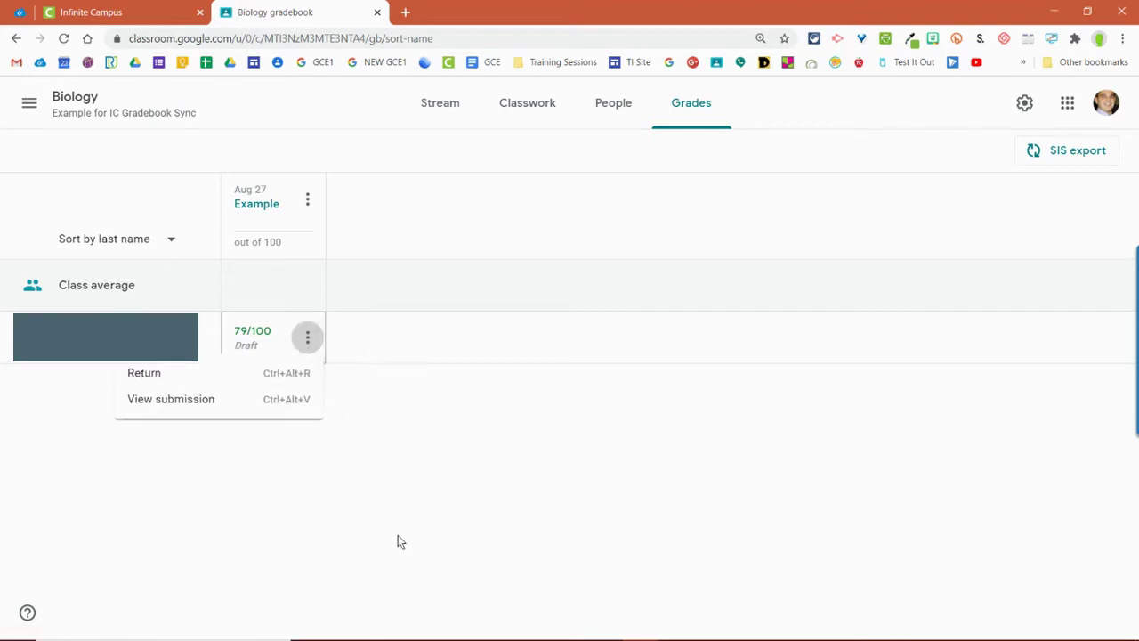
click(400, 430)
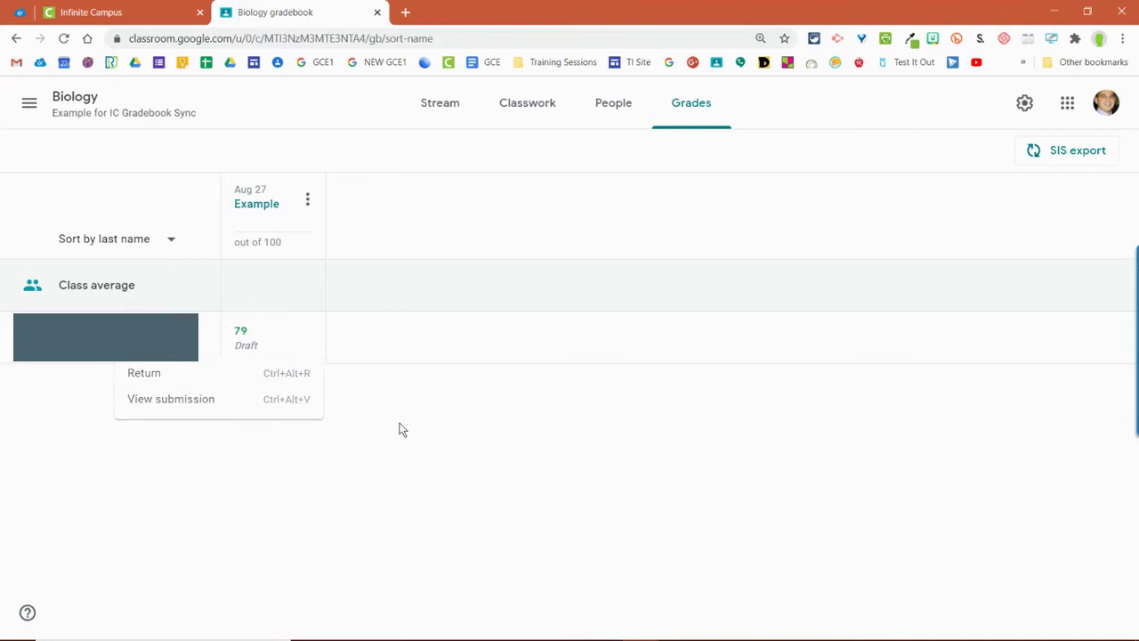
click(312, 197)
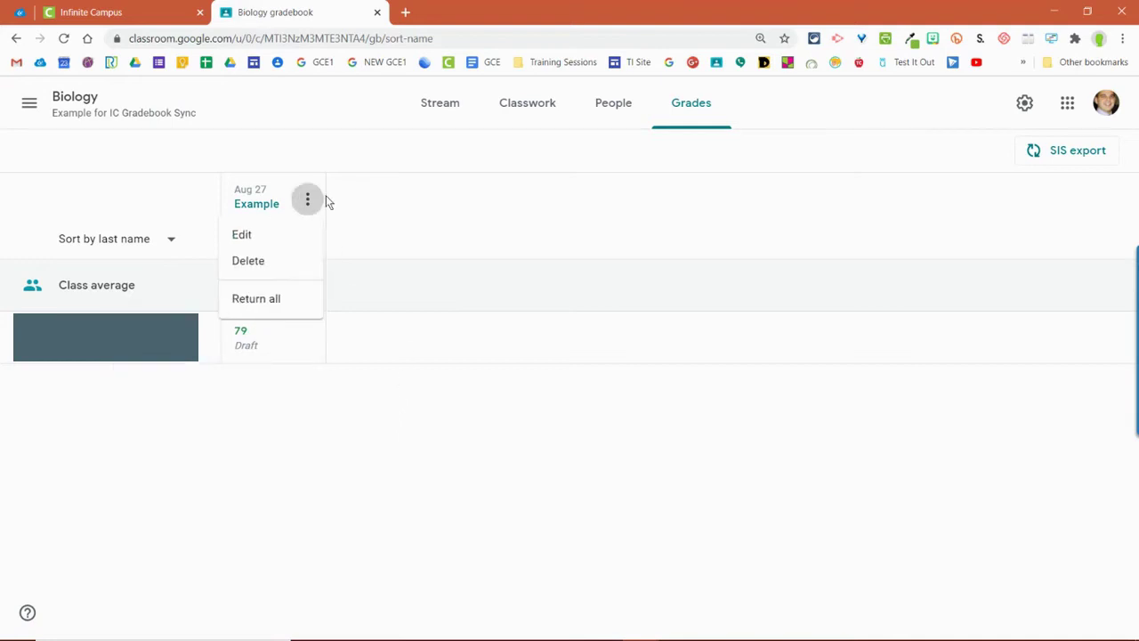
click(350, 218)
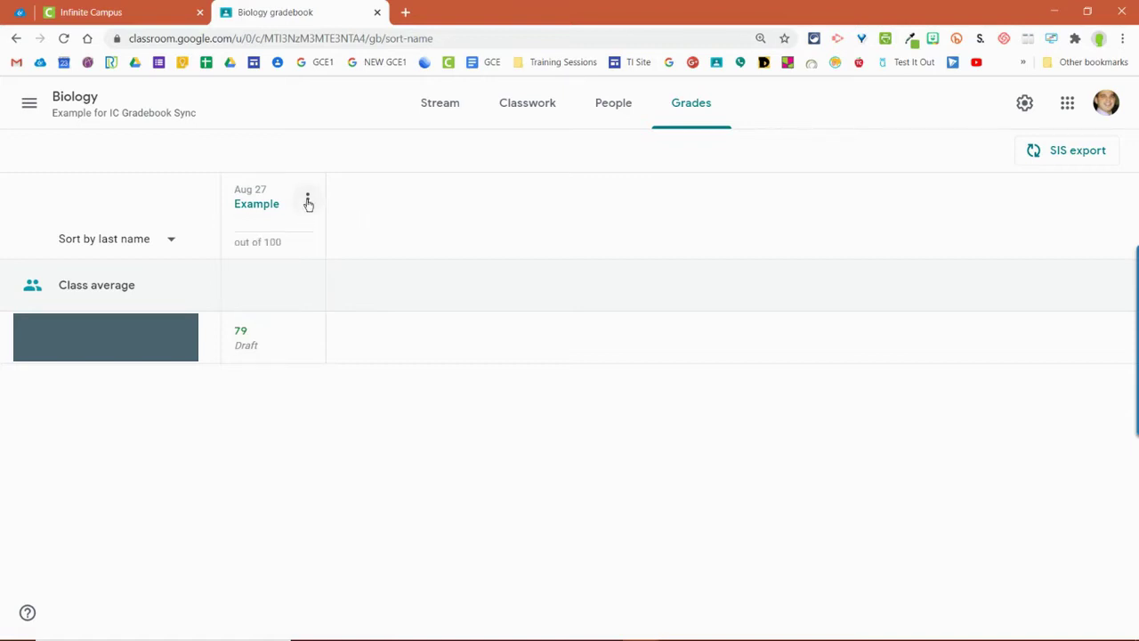
click(308, 200)
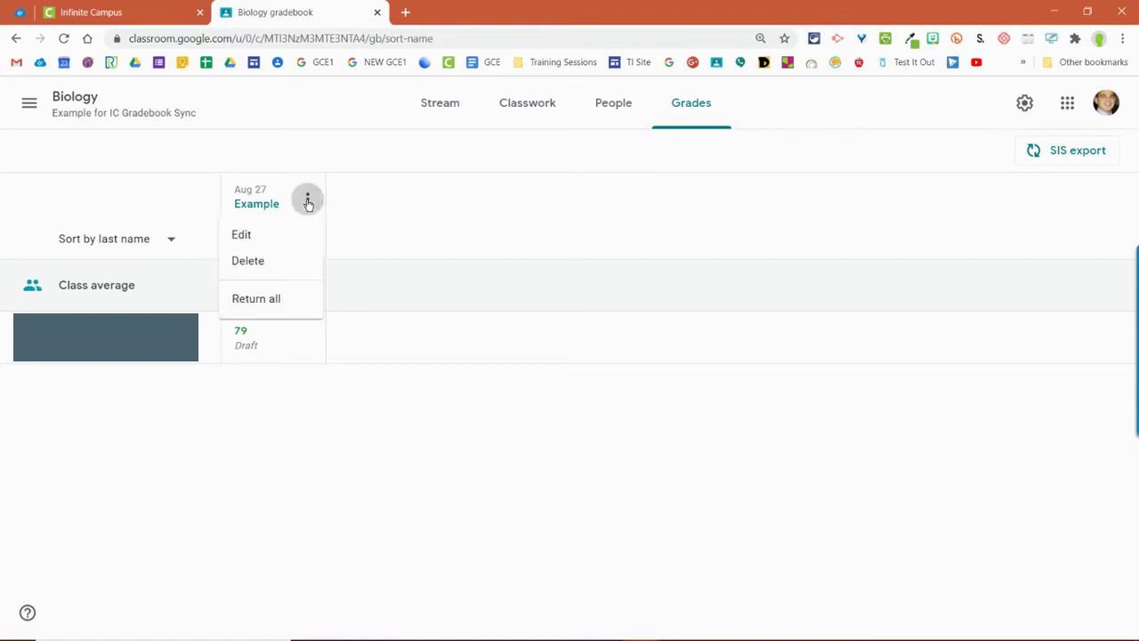
click(290, 303)
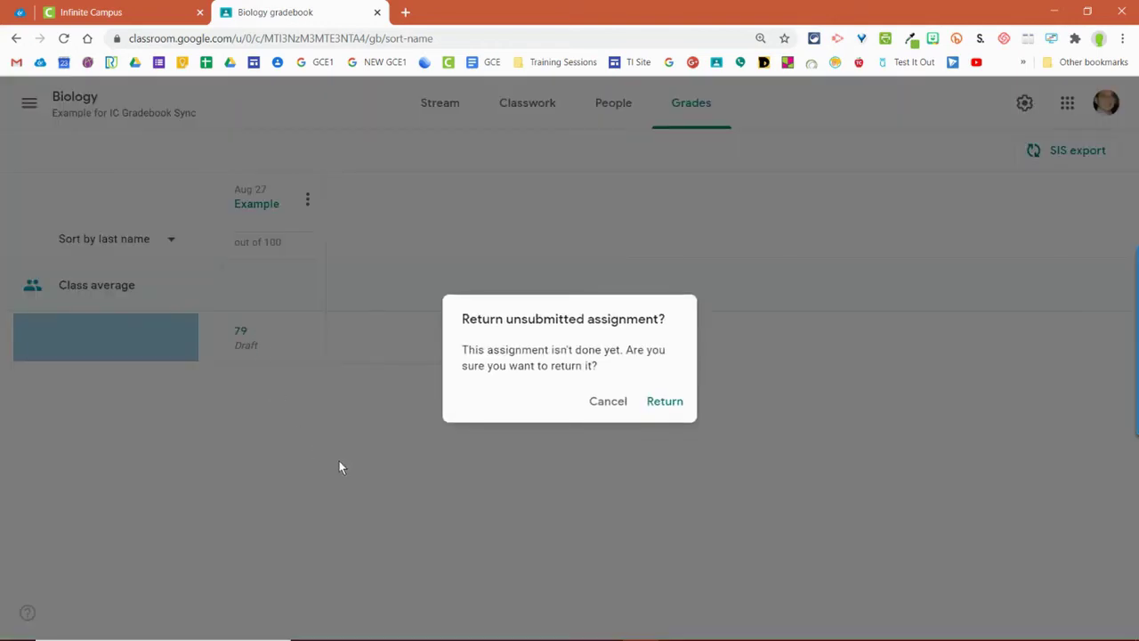
click(666, 400)
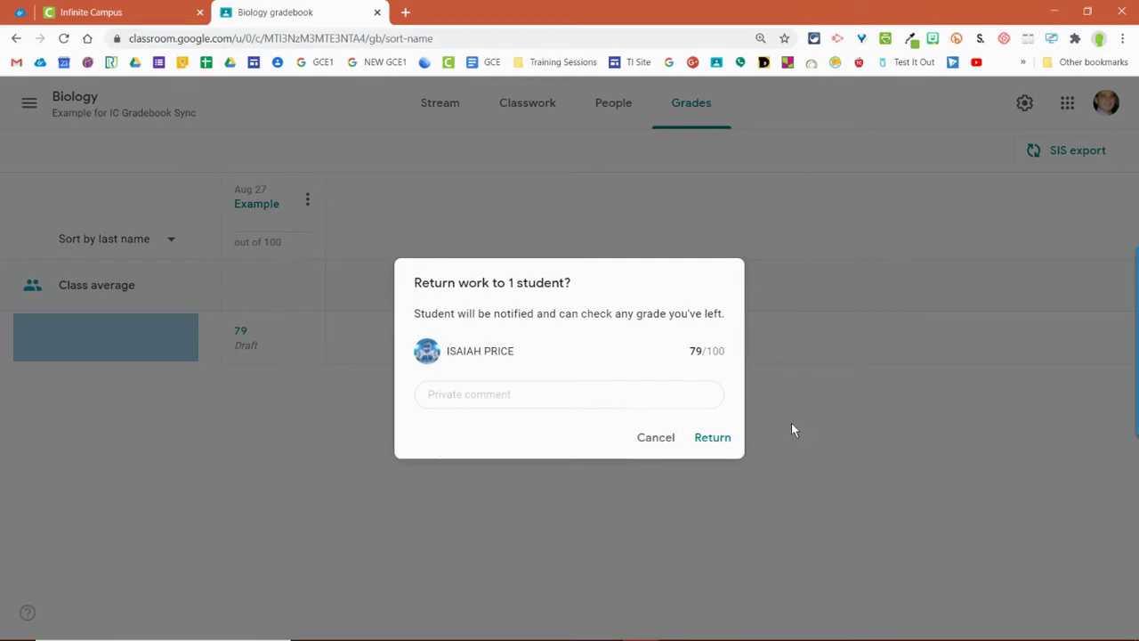
click(714, 437)
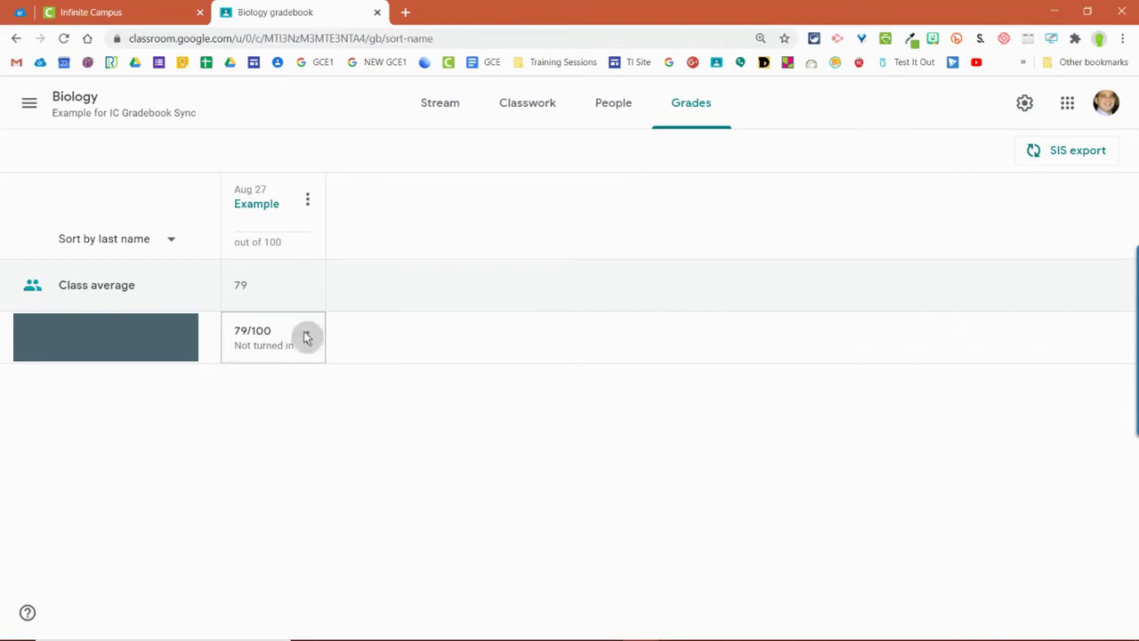
- Send the pending Example grade of 79 through SIS export
click(464, 407)
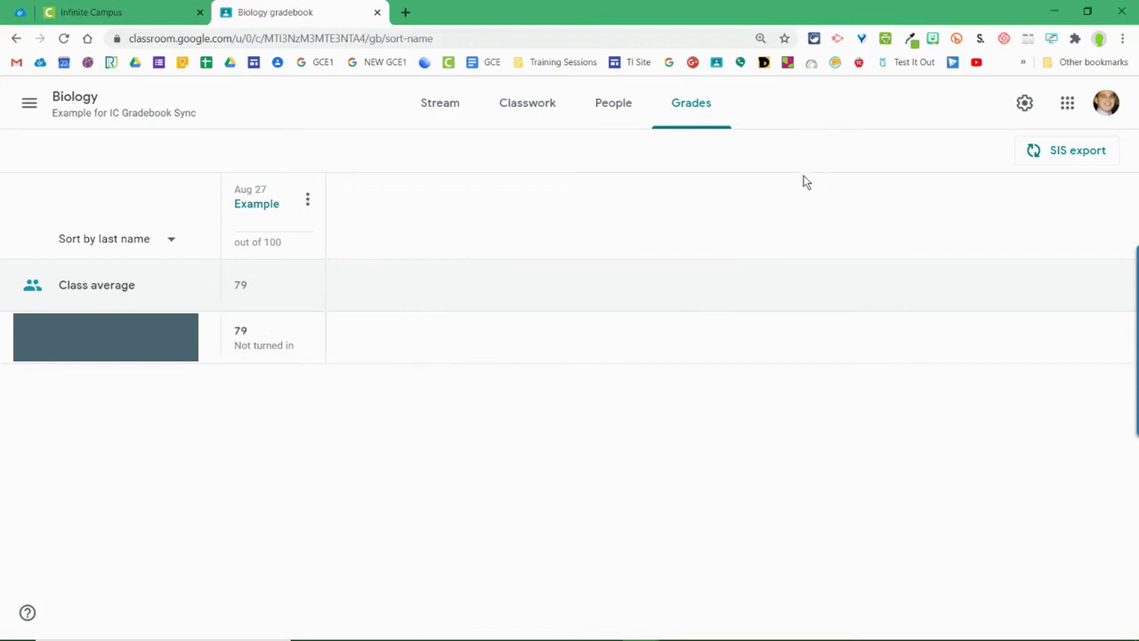
click(1059, 157)
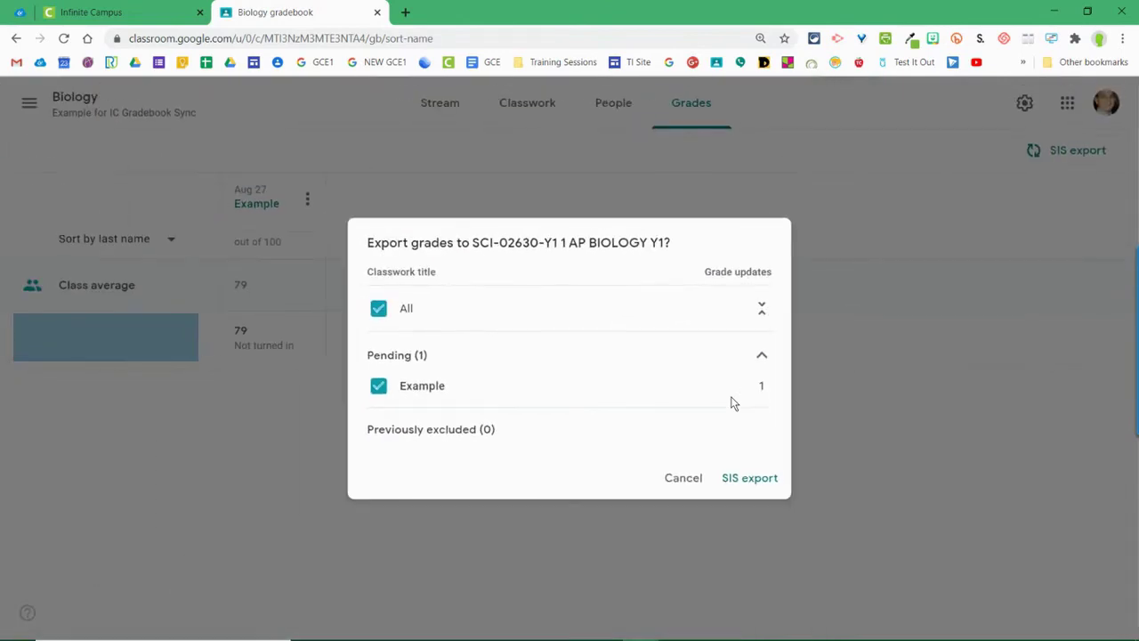
click(733, 480)
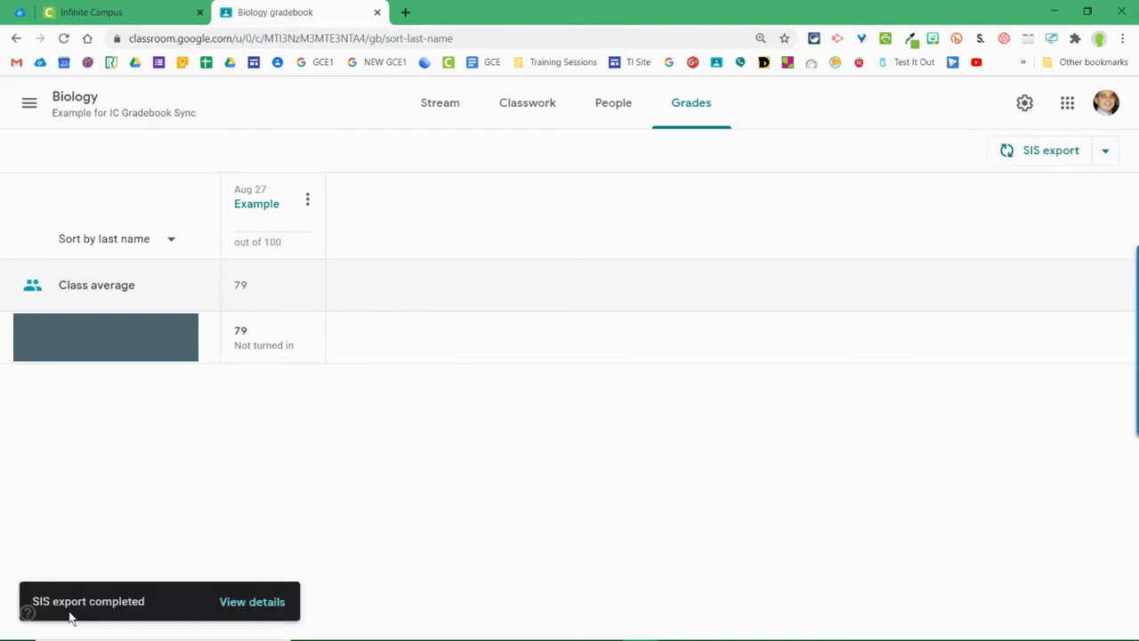
drag(59, 603, 121, 614)
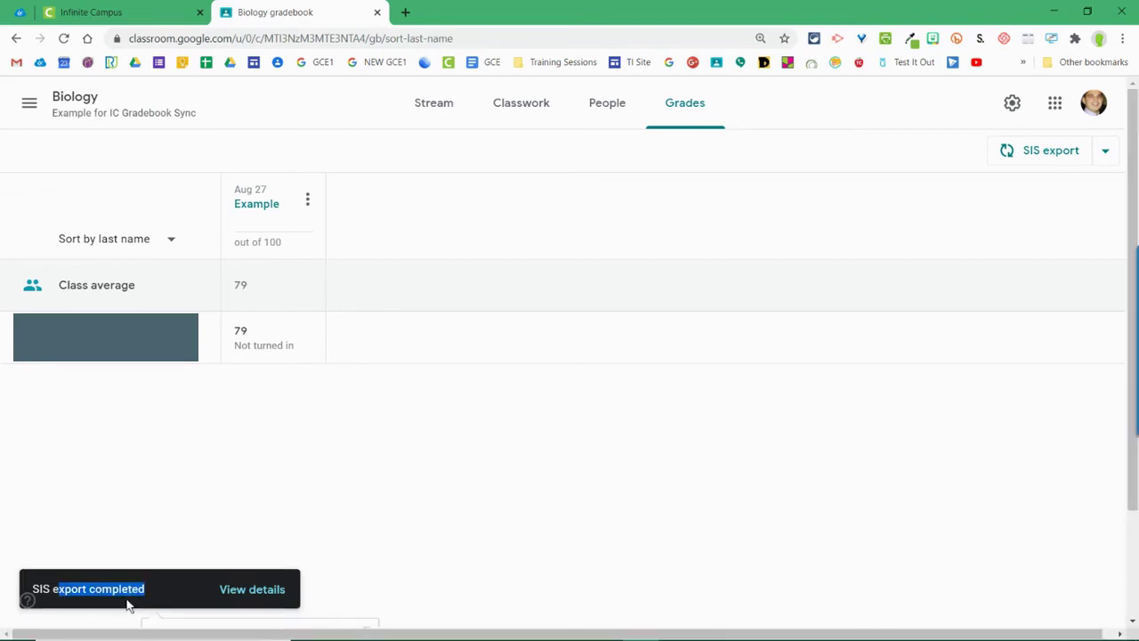
click(129, 601)
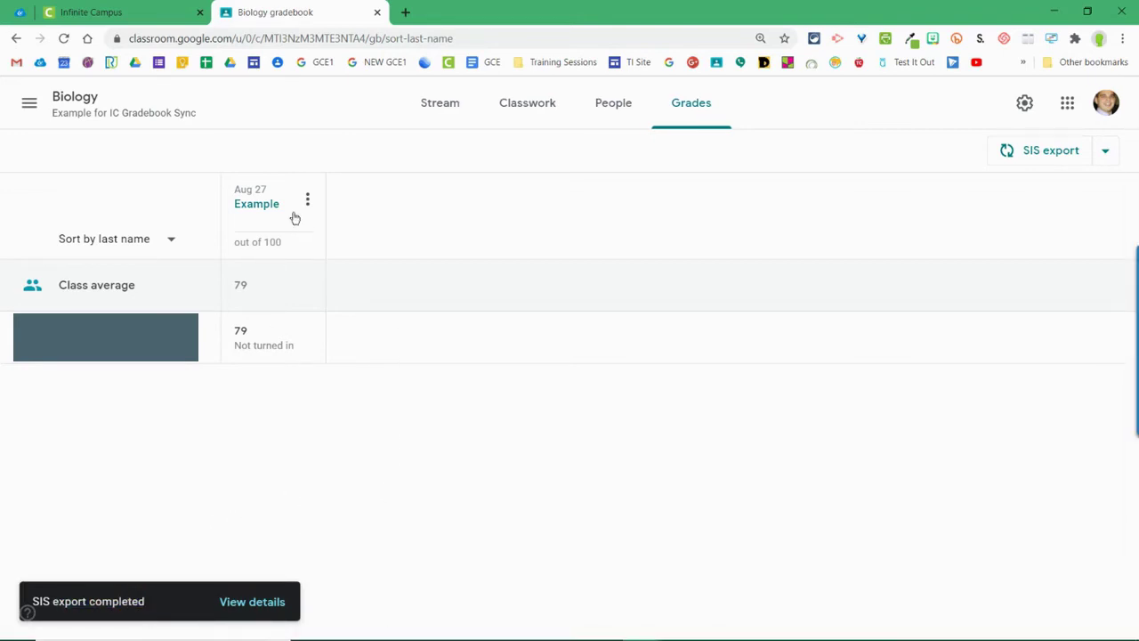
- Switch to Infinite Campus and check that the Example column shows the score of 79
click(172, 10)
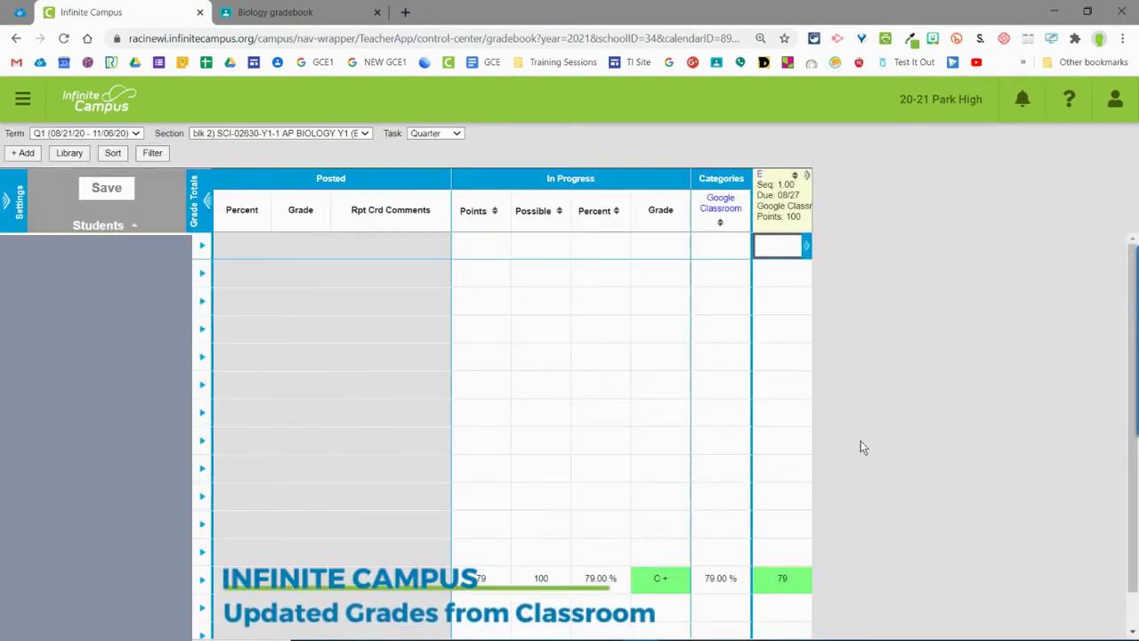
scroll(854, 445, down, 1)
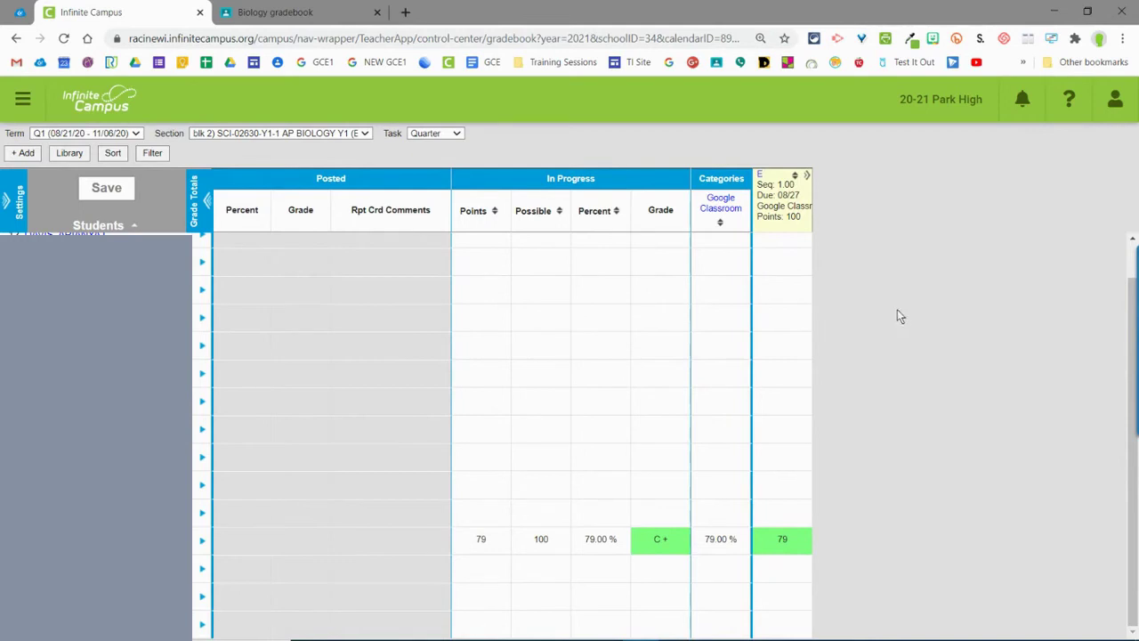
- Open the Example assignment's details and keep its category as Google Classroom Assignments
click(757, 176)
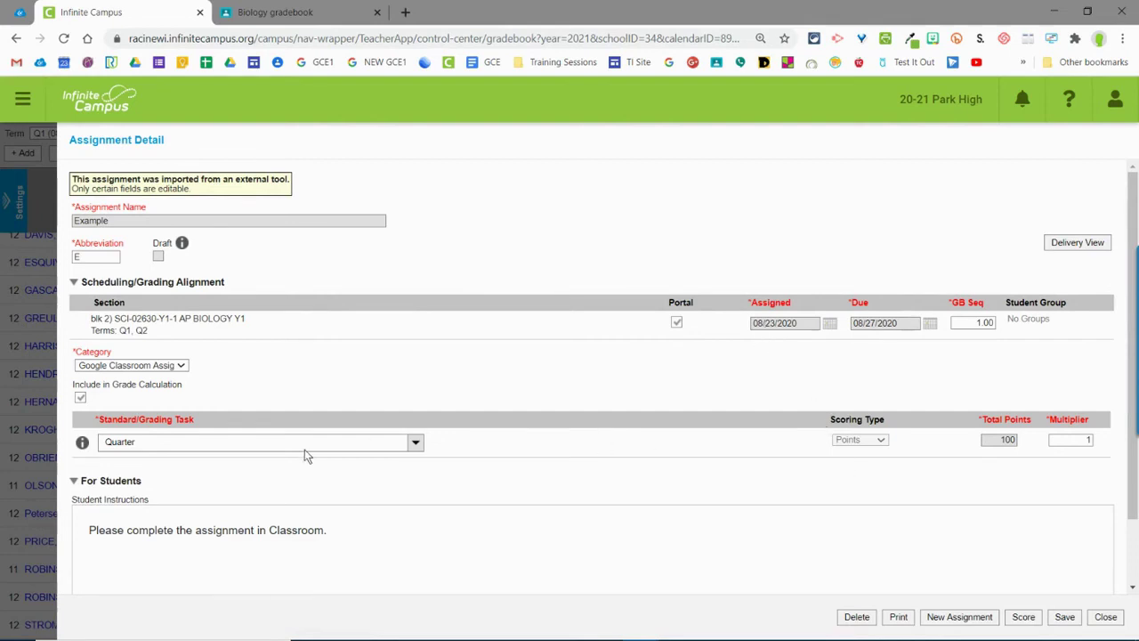
click(159, 366)
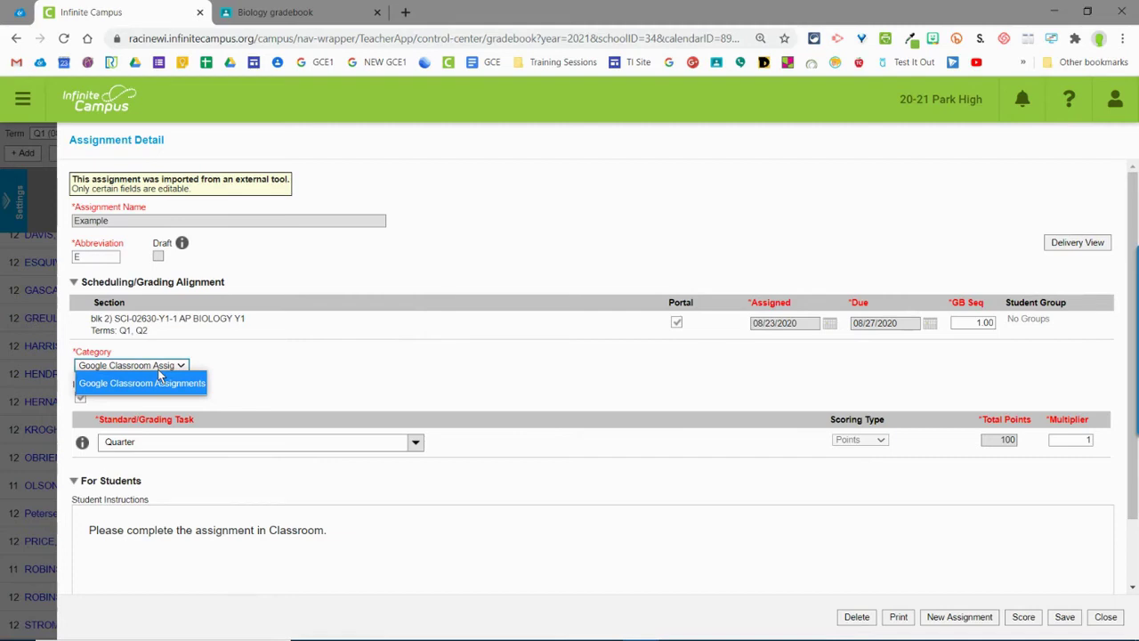
click(161, 381)
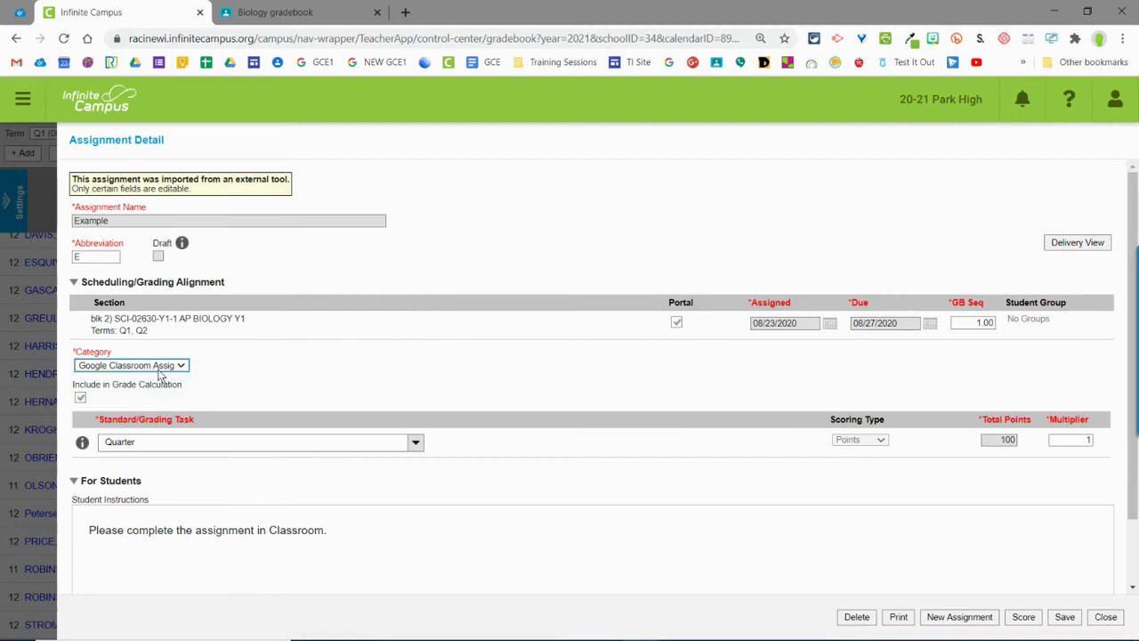
click(291, 350)
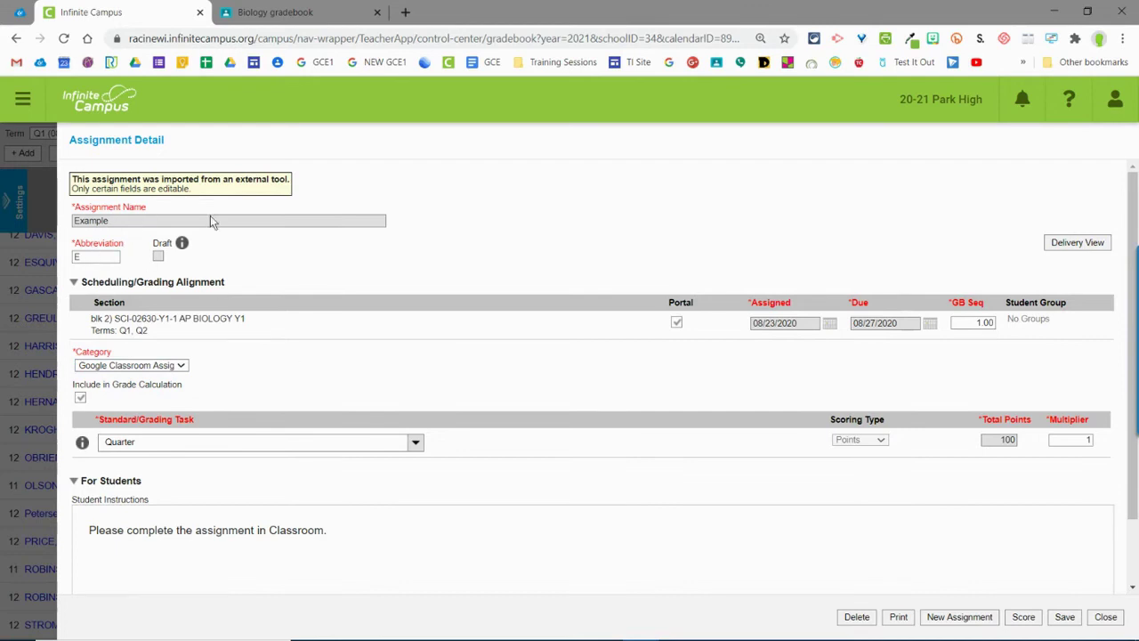
scroll(213, 222, down, 1)
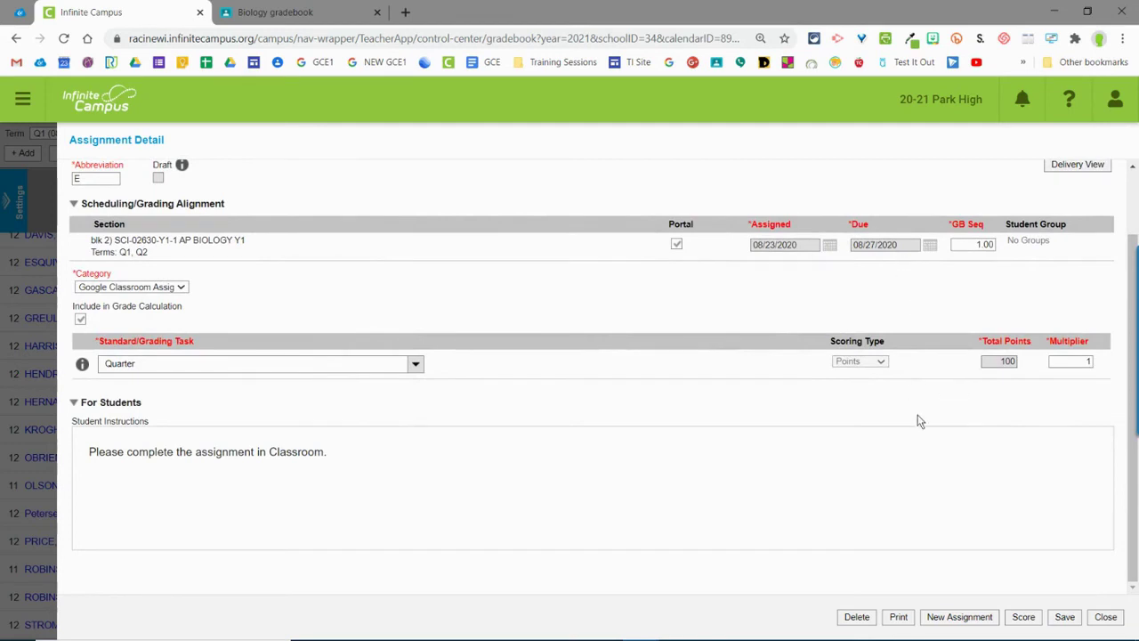
- Close Infinite Campus's Assignment Detail and check the student's Example score of 79
click(1107, 619)
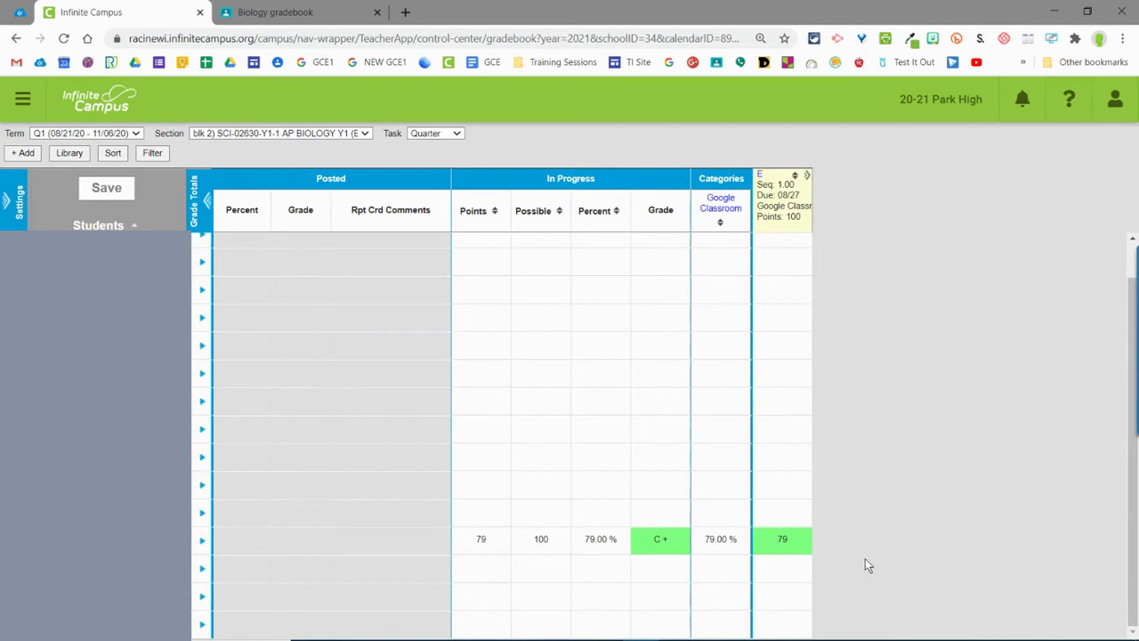
click(798, 540)
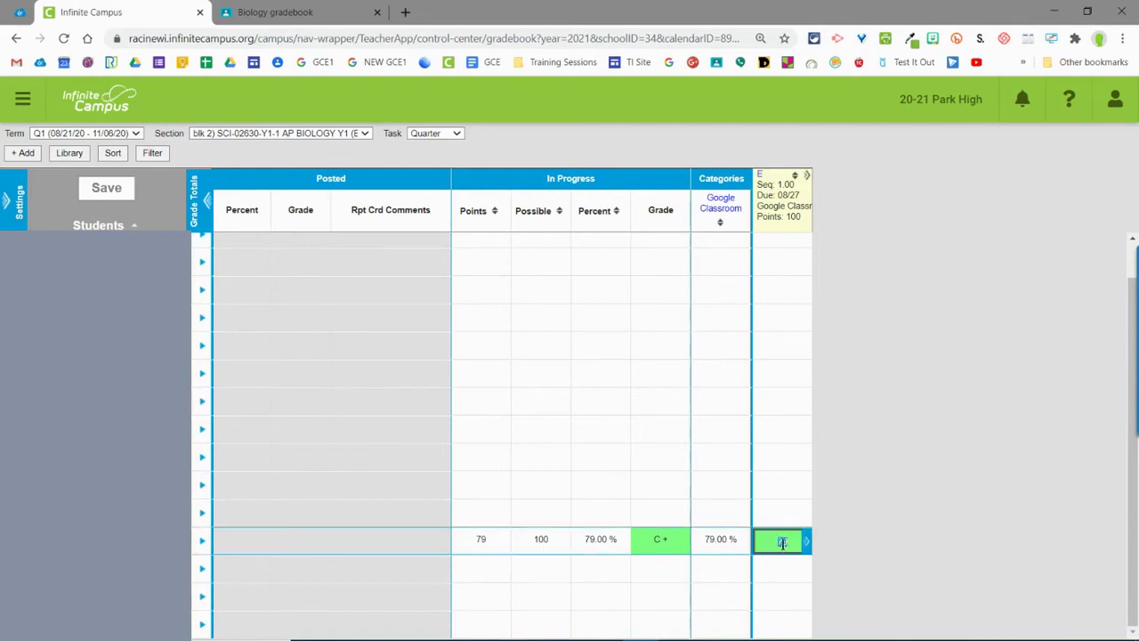
click(895, 541)
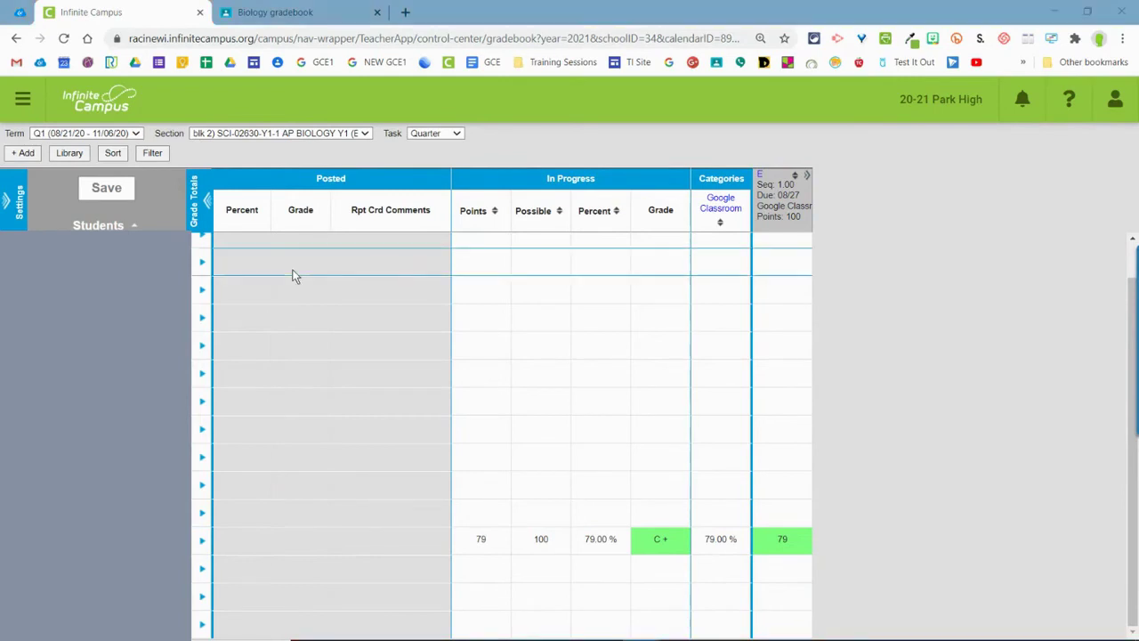
- In Google Classroom, change the student's Example grade from 79 to 82 and check pending SIS exports
click(323, 21)
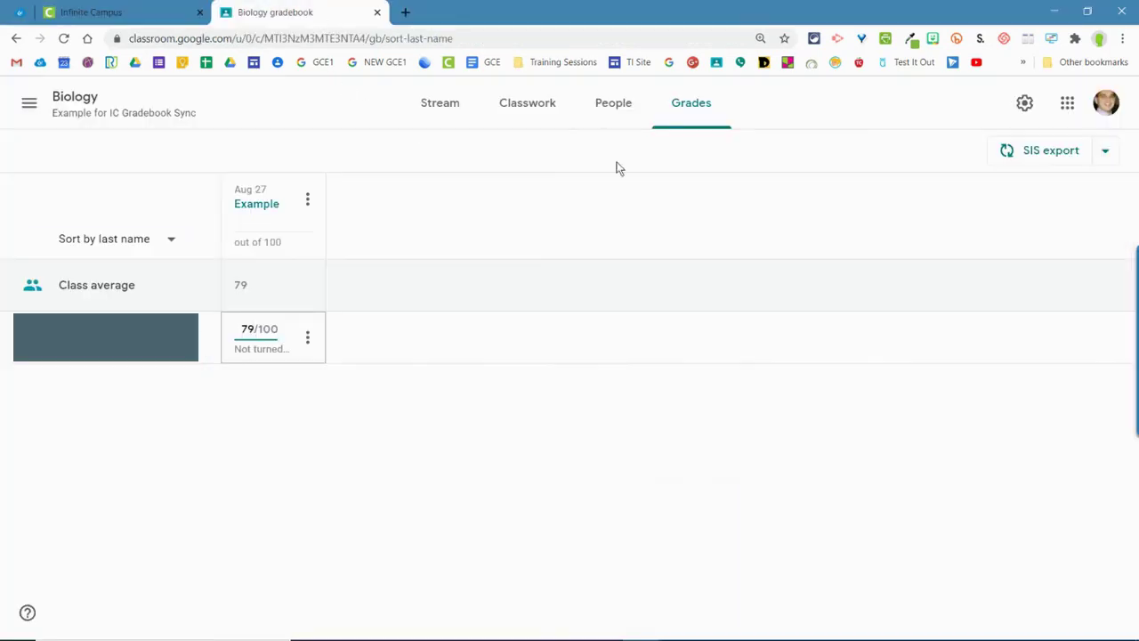
click(513, 459)
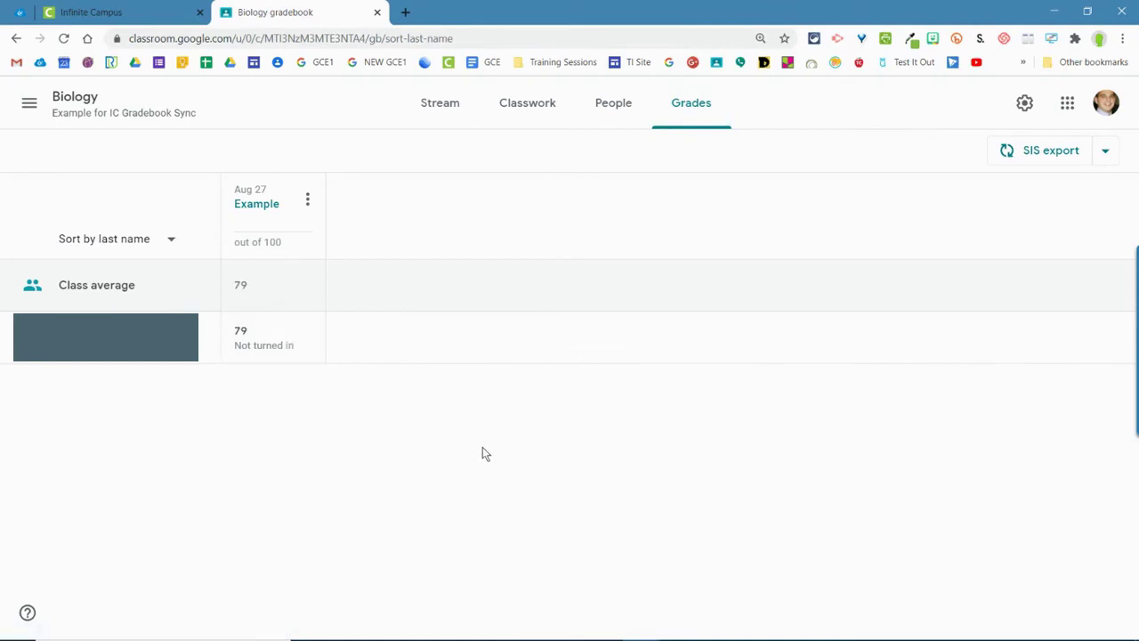
click(244, 329)
double_click(250, 329)
text(82)
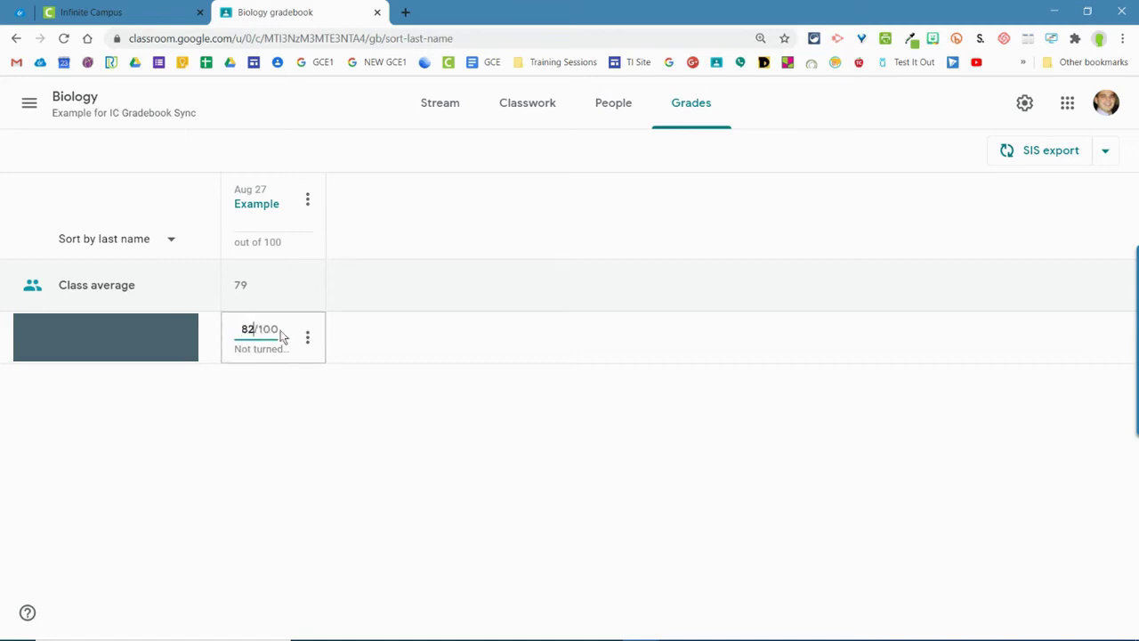
click(326, 465)
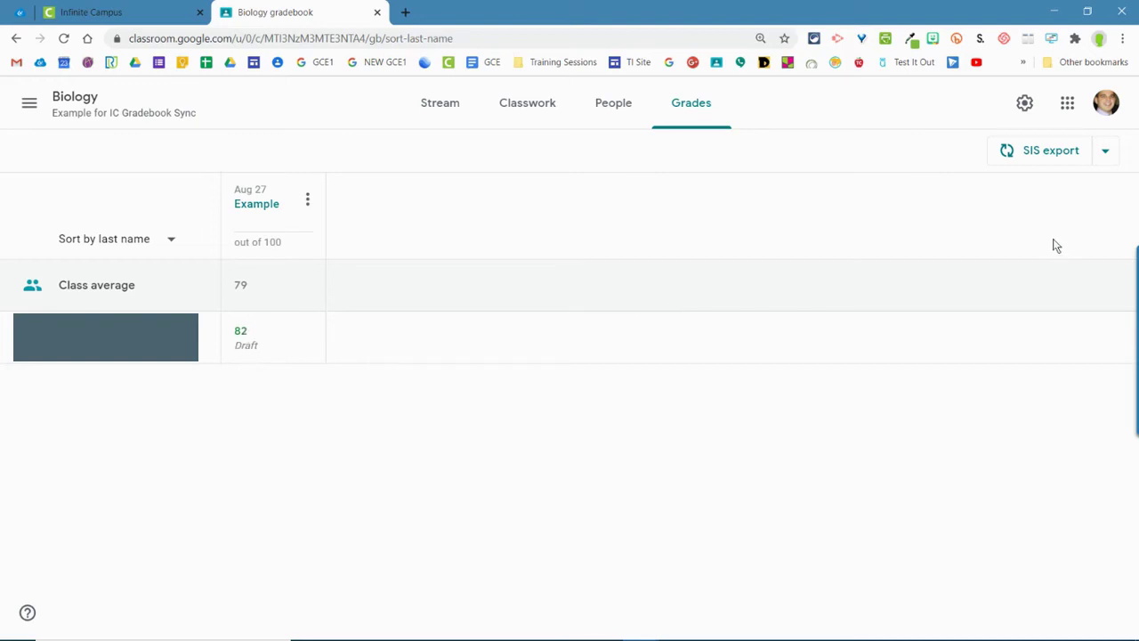
click(1037, 162)
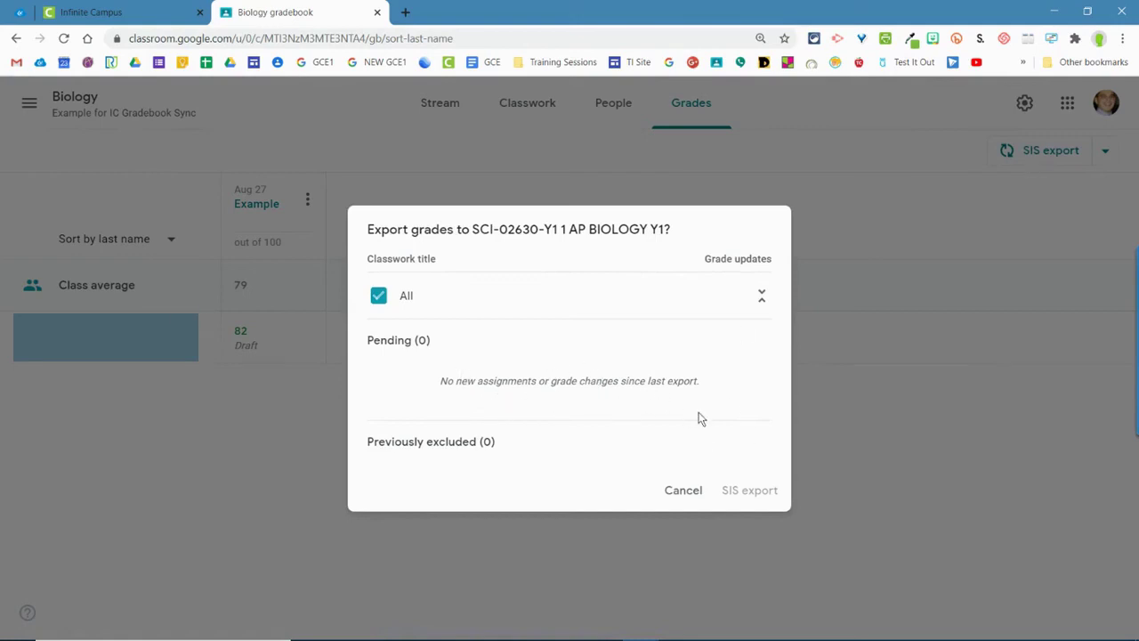
- Cancel the empty SIS export and return the student's Example work graded 82
click(693, 490)
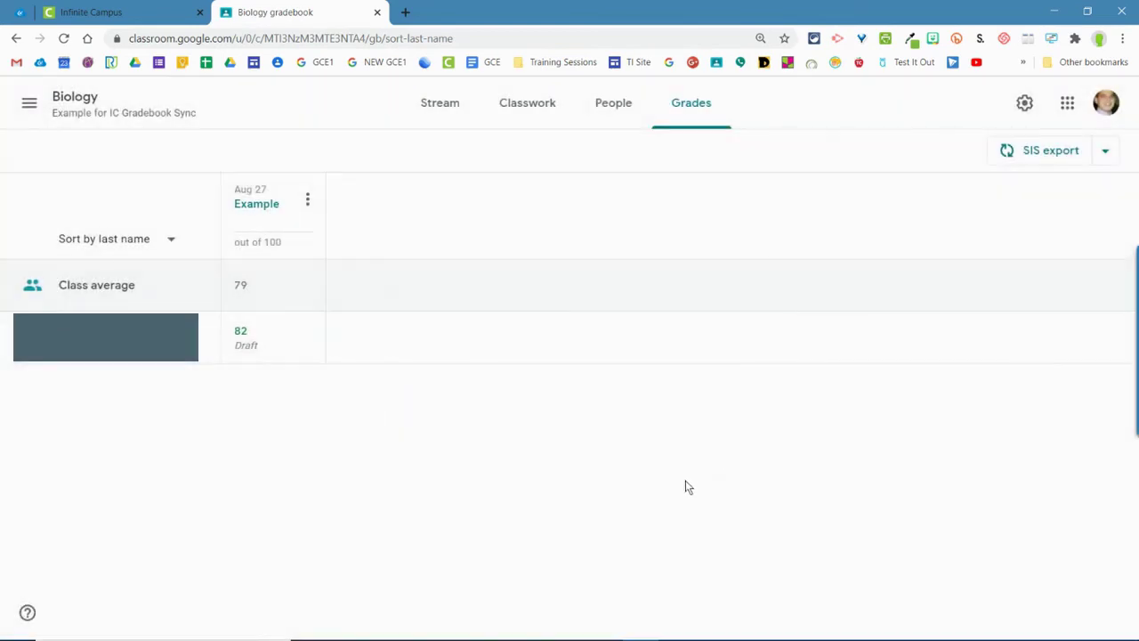
click(313, 203)
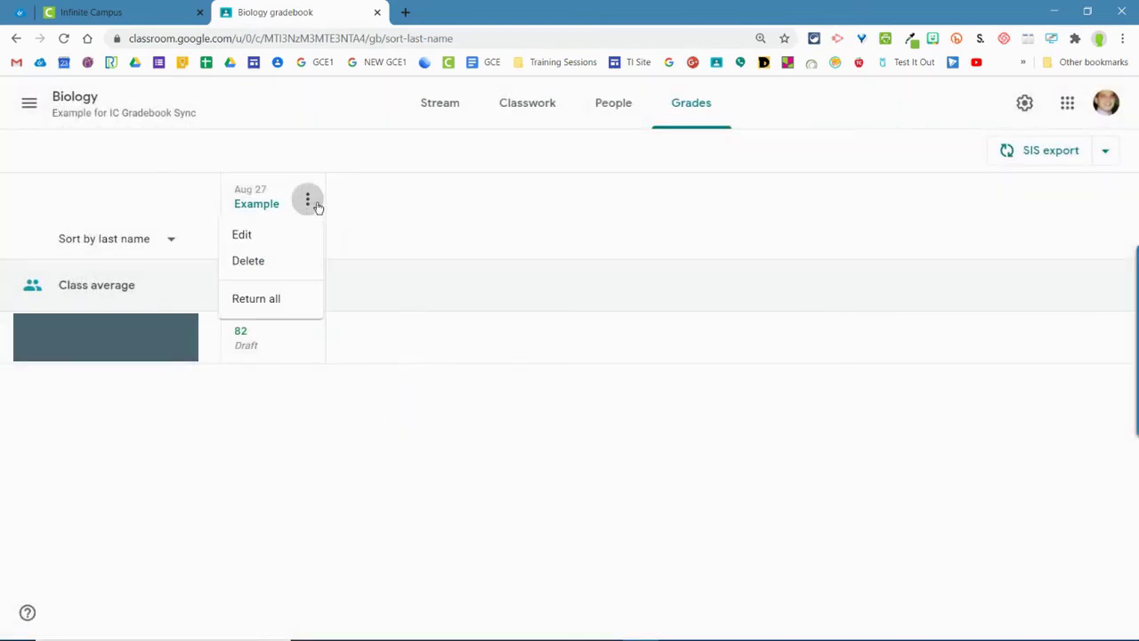
click(271, 298)
click(704, 436)
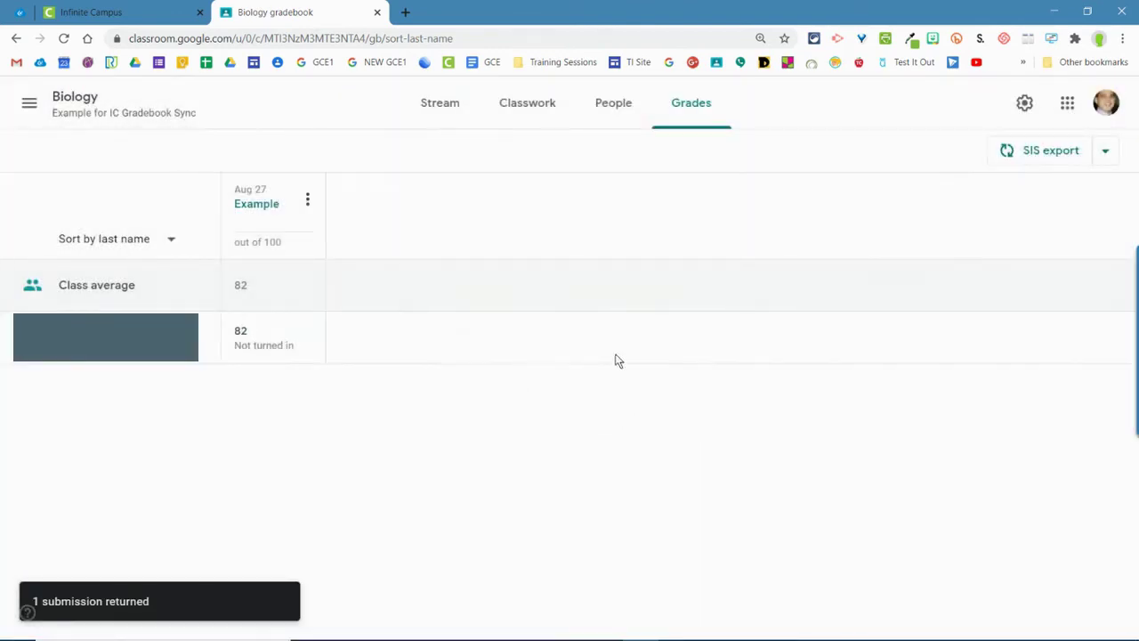
- Export the Biology grades to the SIS, including the Example score of 82
click(1025, 156)
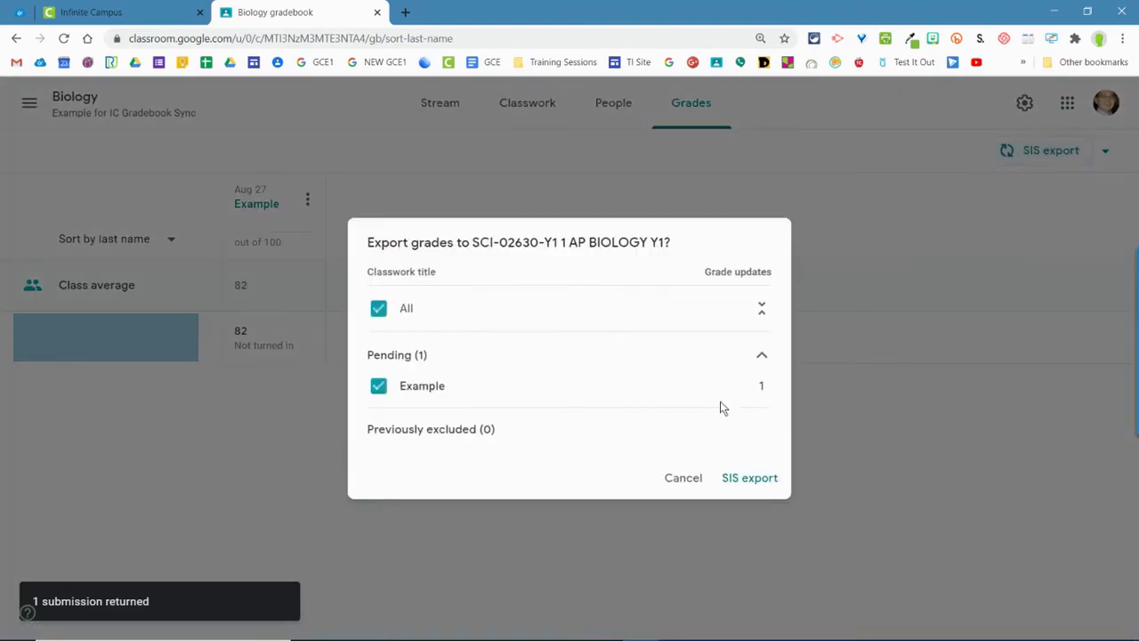
click(775, 472)
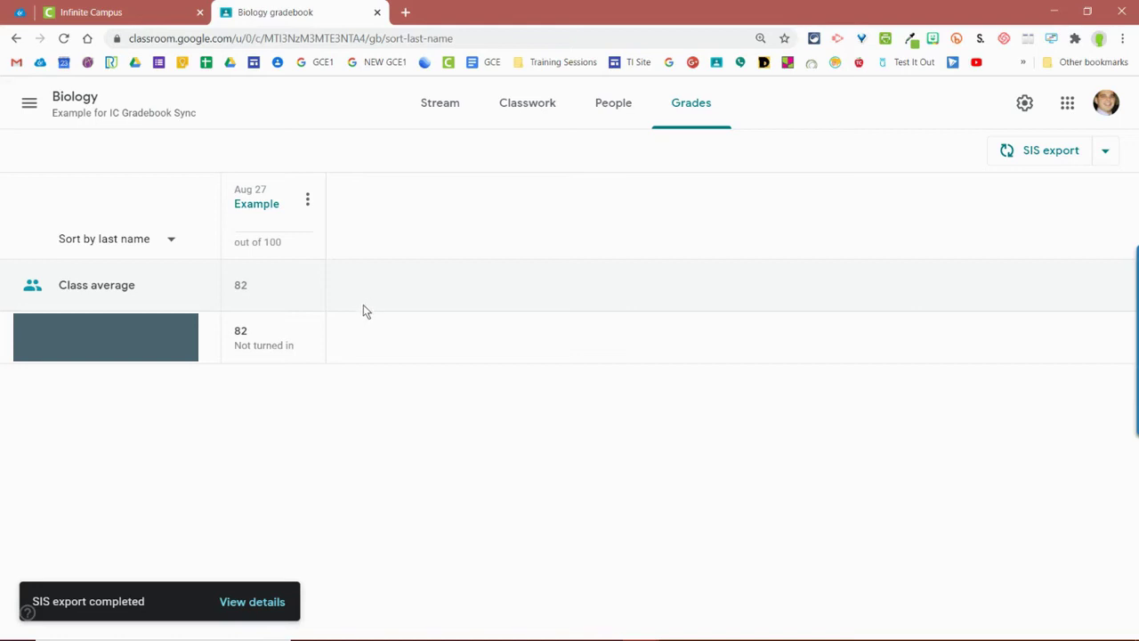
- Reload the Infinite Campus Biology gradebook so Example shows 82 (B-)
click(131, 8)
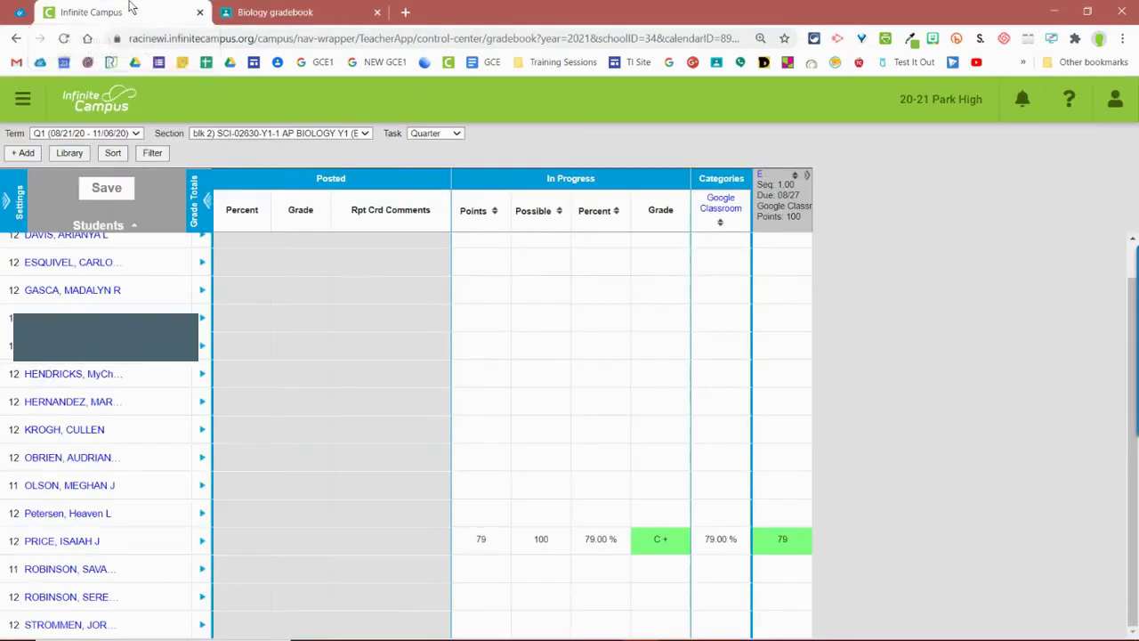
click(64, 39)
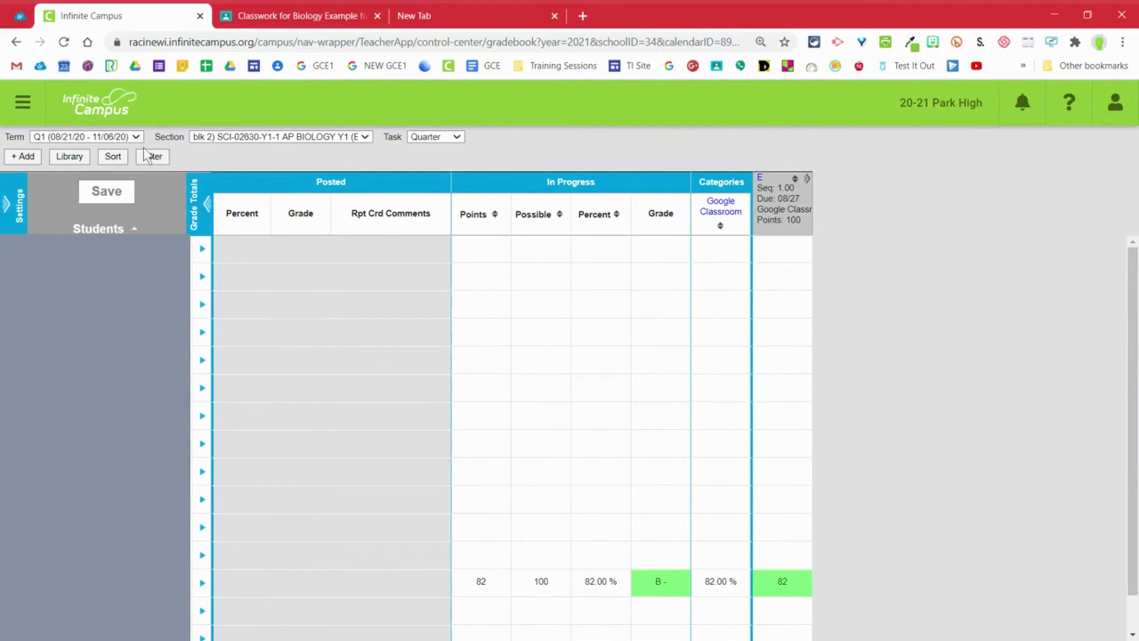
click(362, 15)
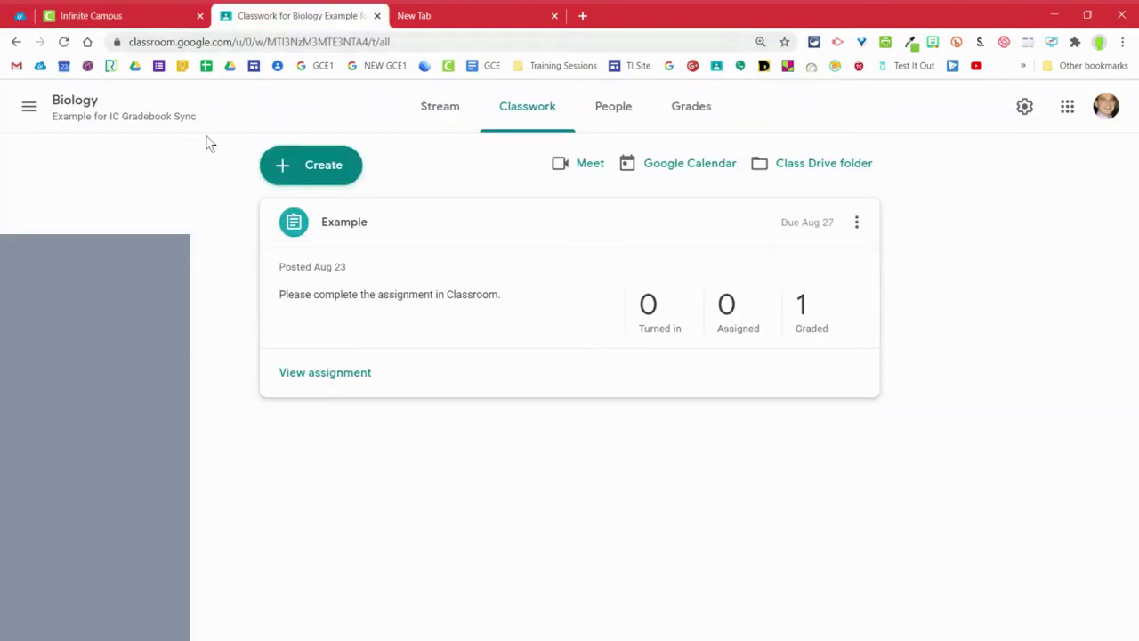
click(297, 168)
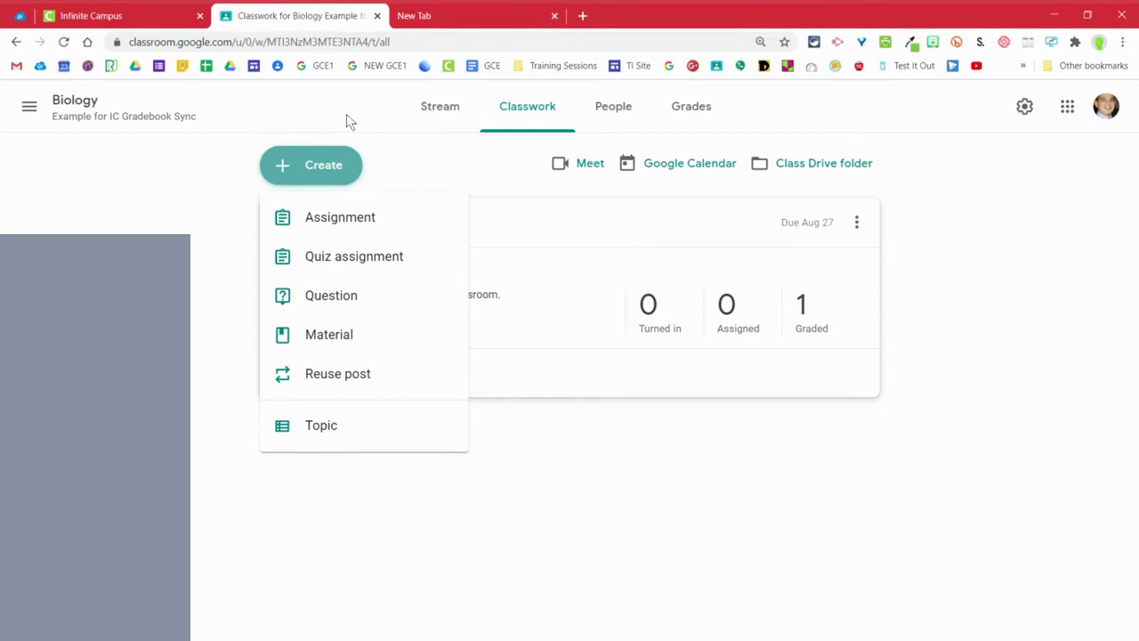
click(495, 162)
click(89, 16)
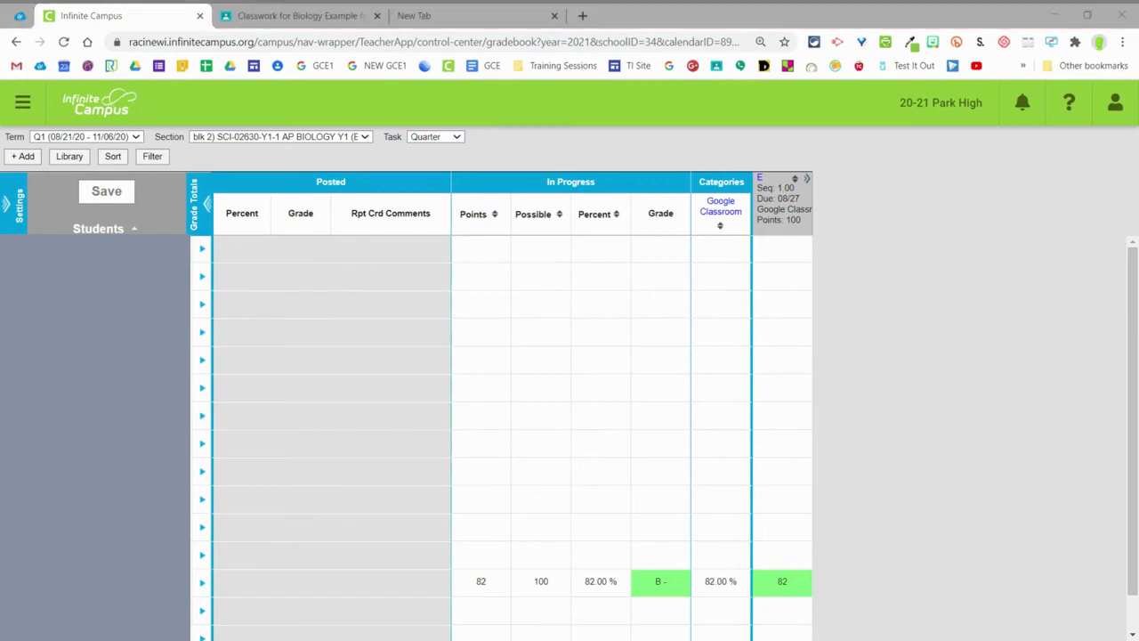
- Glance at Classroom's Biology grades, then begin a new Infinite Campus assignment with + Add
click(897, 244)
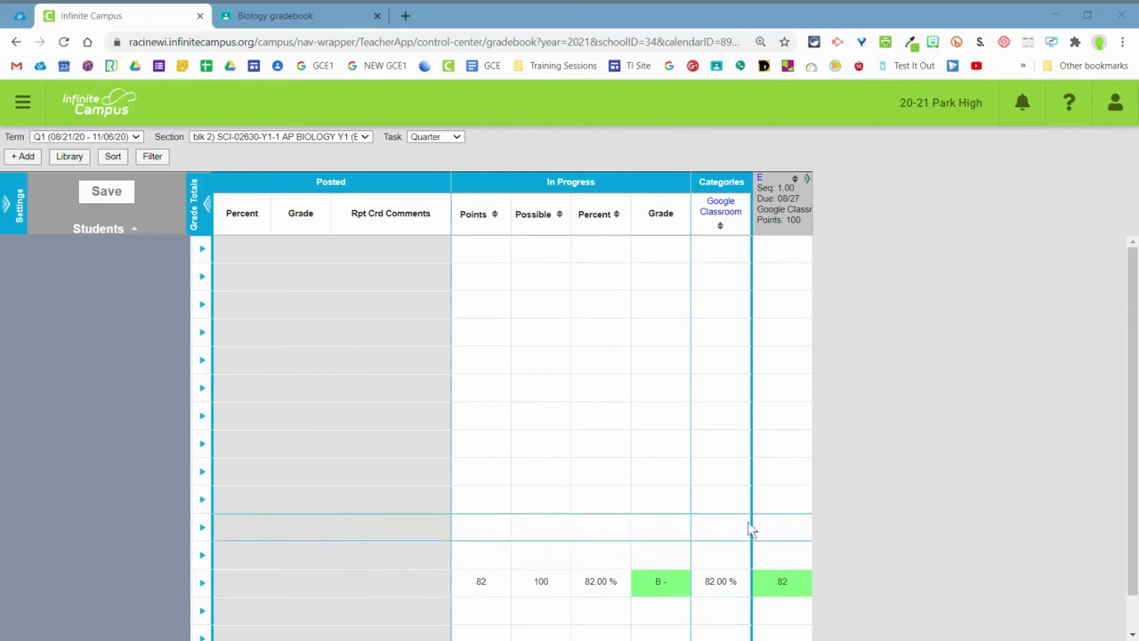
click(267, 15)
click(97, 15)
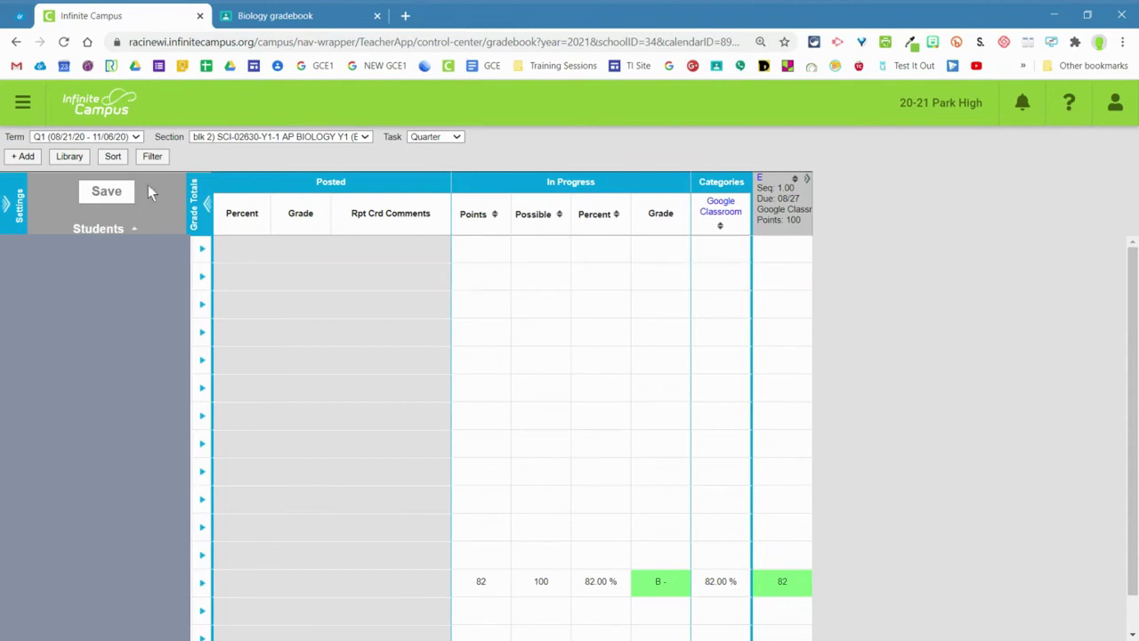
click(25, 156)
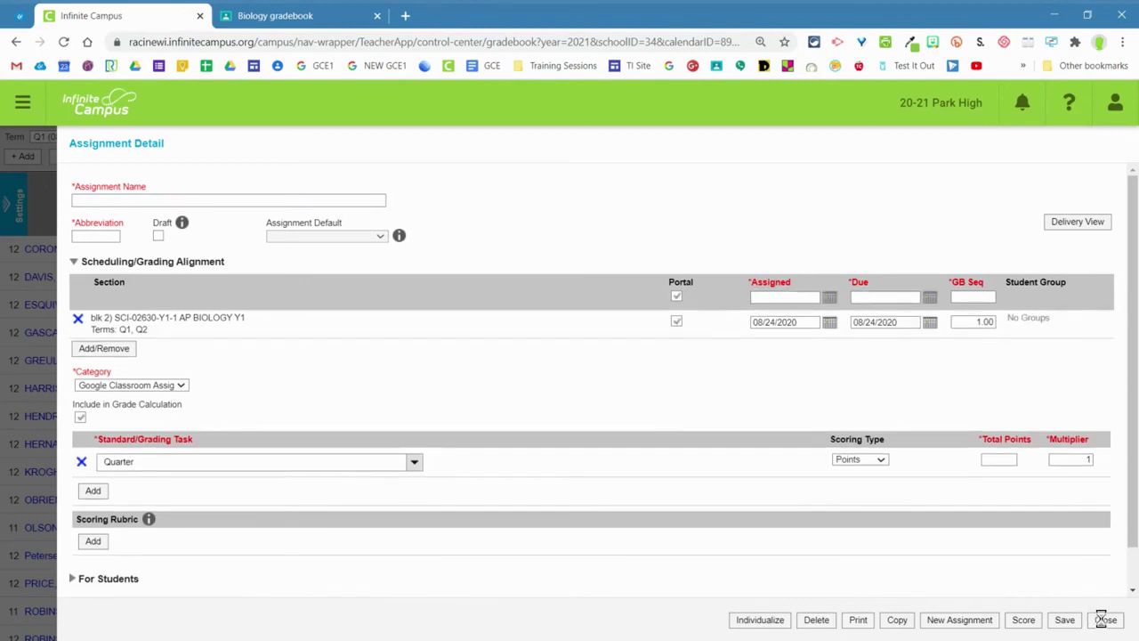
- Close the blank new-assignment form without saving it
click(1103, 620)
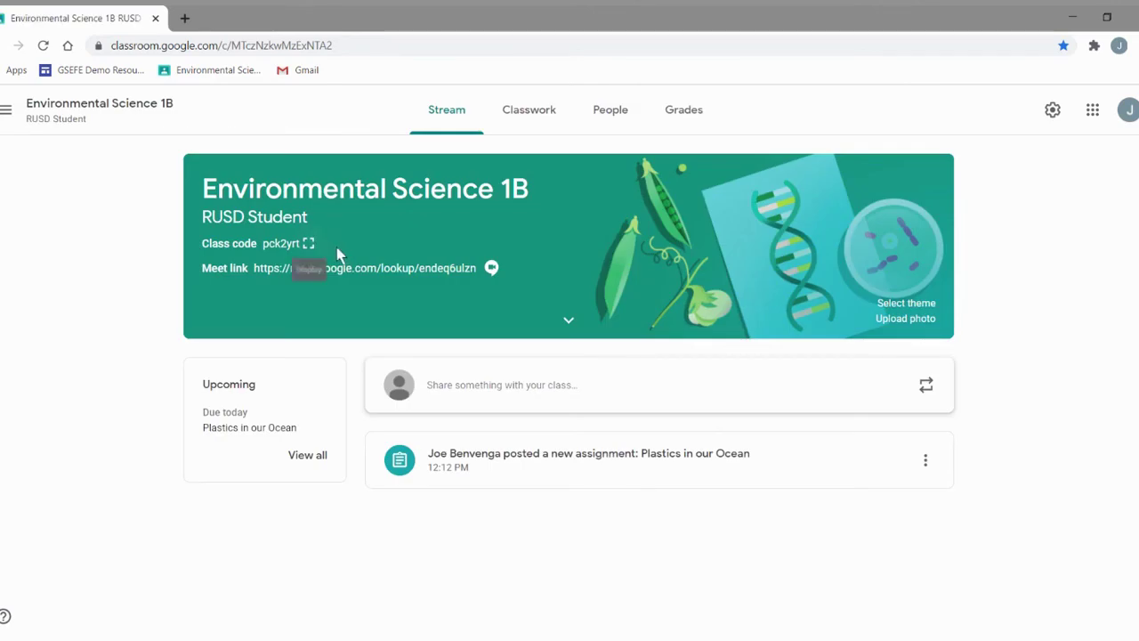
- Look into the Environmental Science 1A and 1B classes, then go back to the Classroom home page
click(16, 46)
click(140, 233)
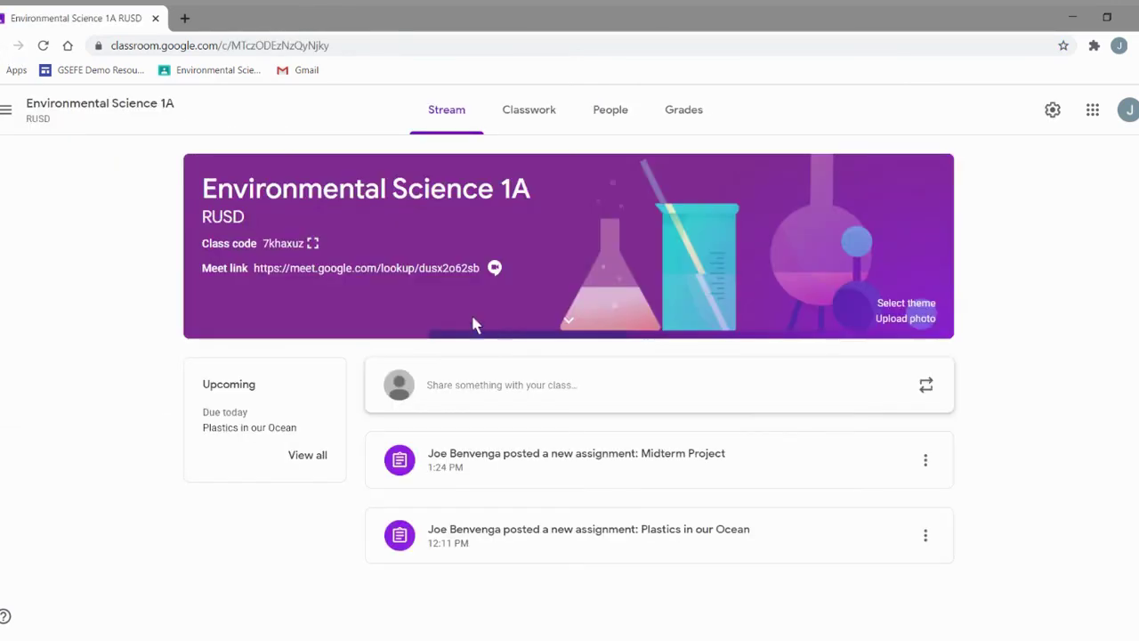
click(18, 45)
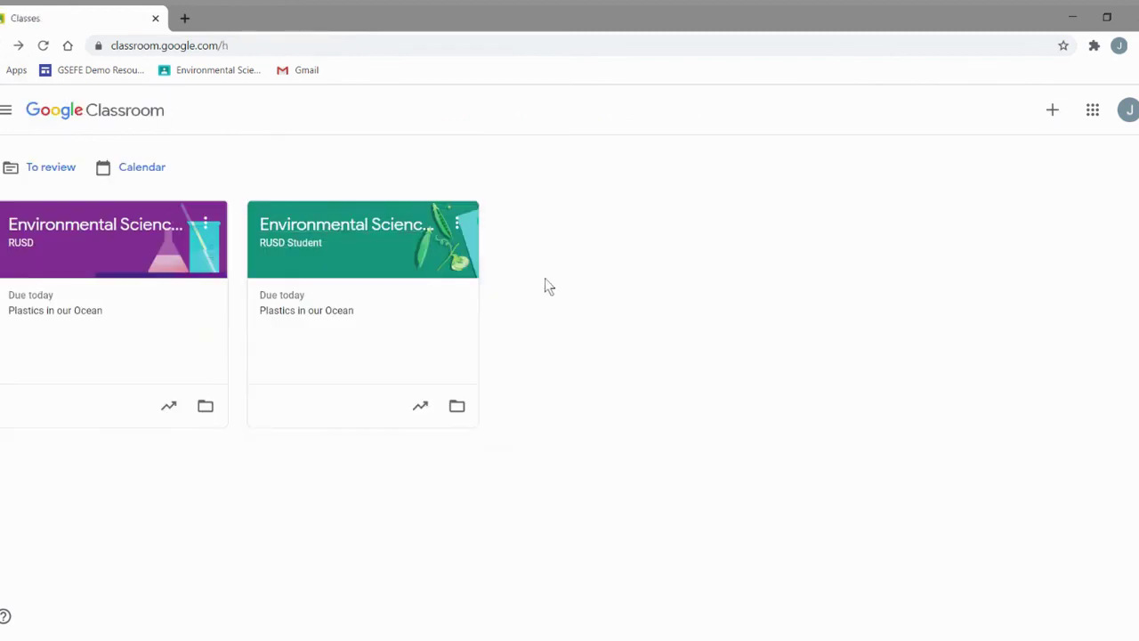
click(378, 230)
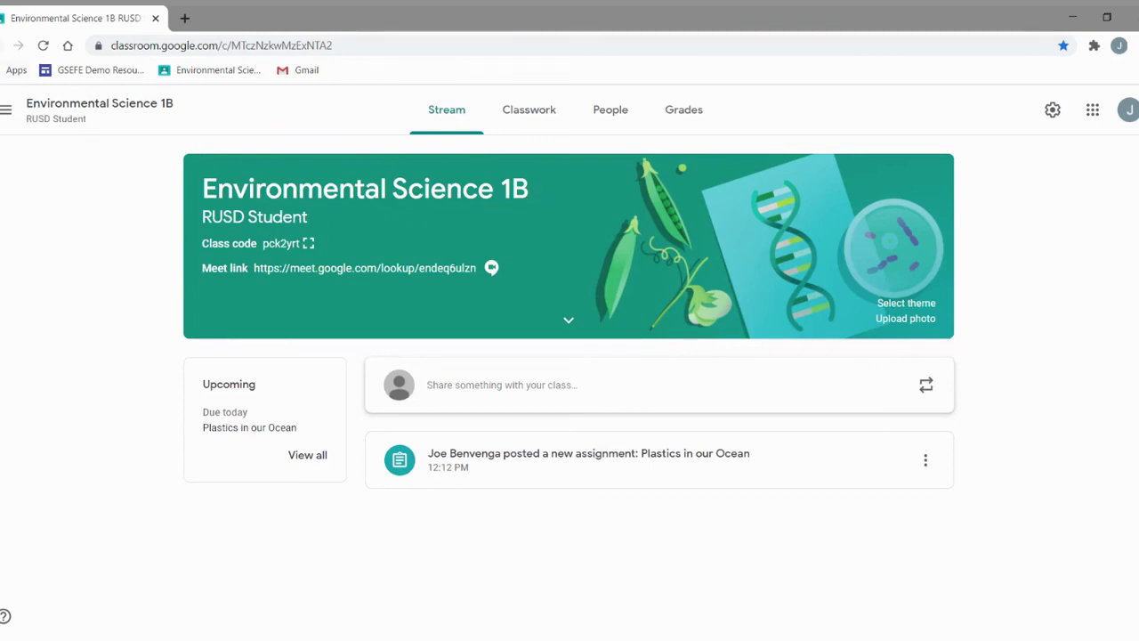
key(alt+Left)
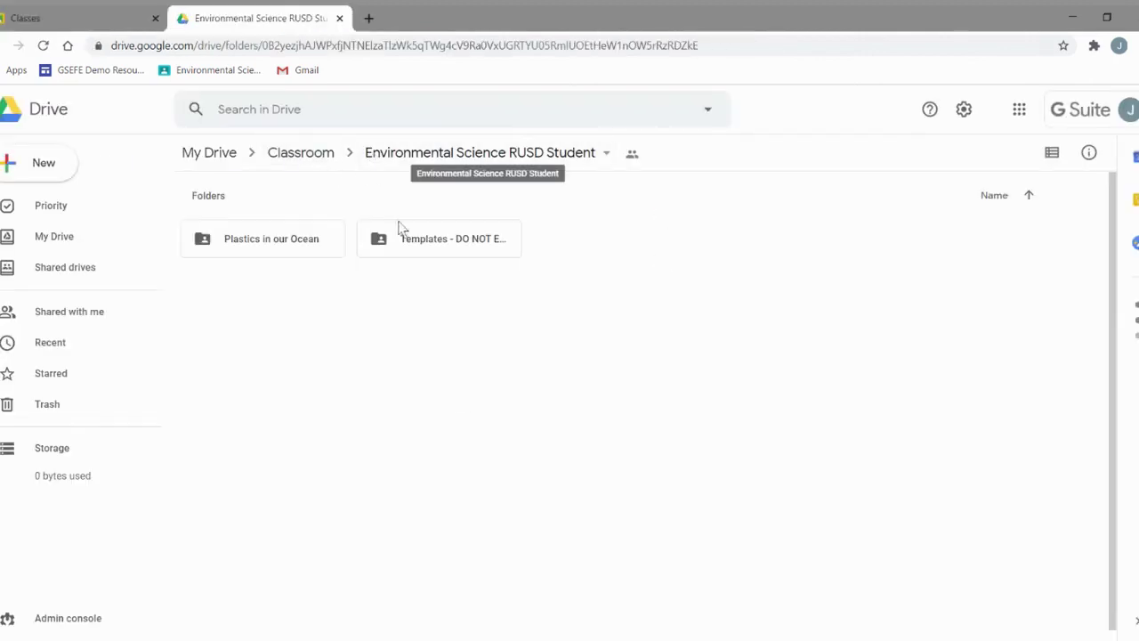
- Open the Plastics in our Ocean folder inside the class Drive folder
click(274, 248)
double_click(274, 248)
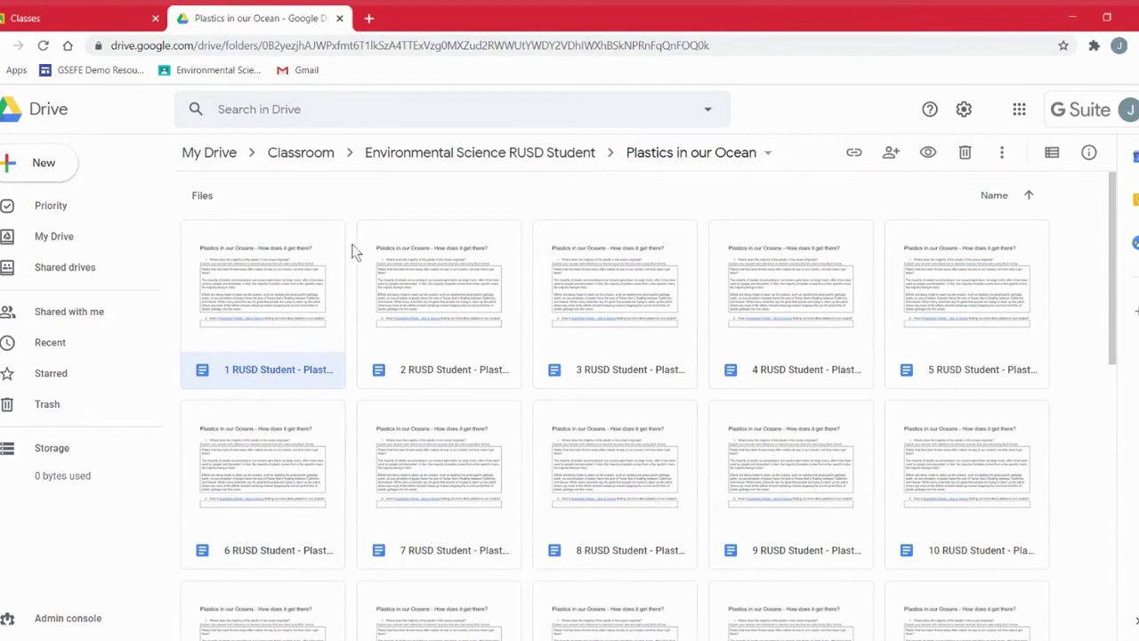
- Open Environmental Science 1B's Plastics in our Ocean assignment and view its student work
click(50, 19)
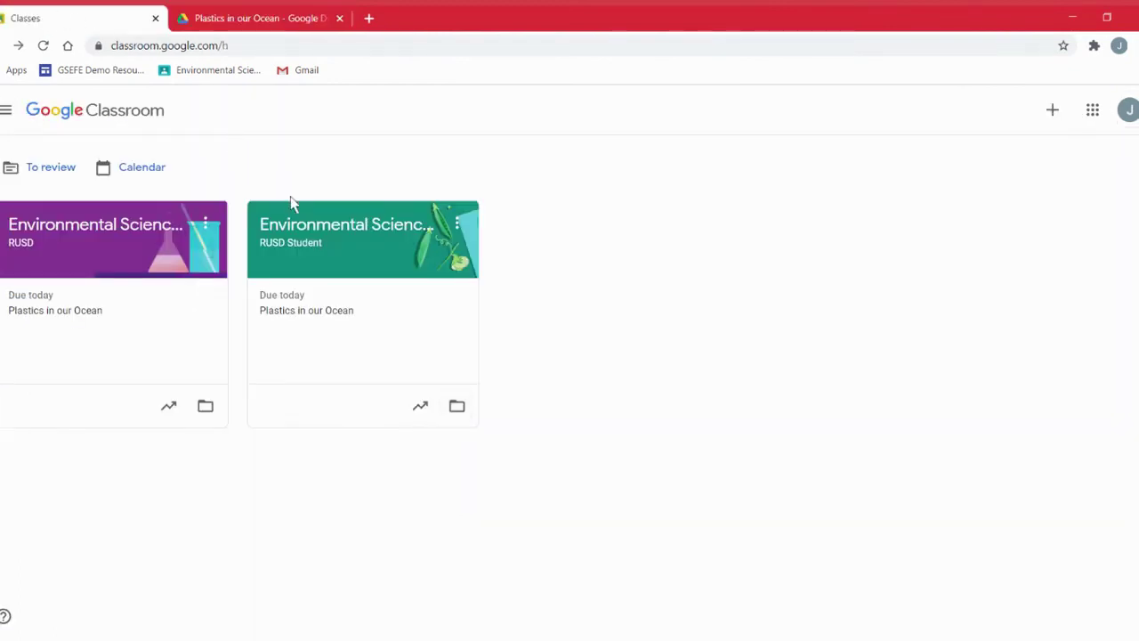
click(300, 244)
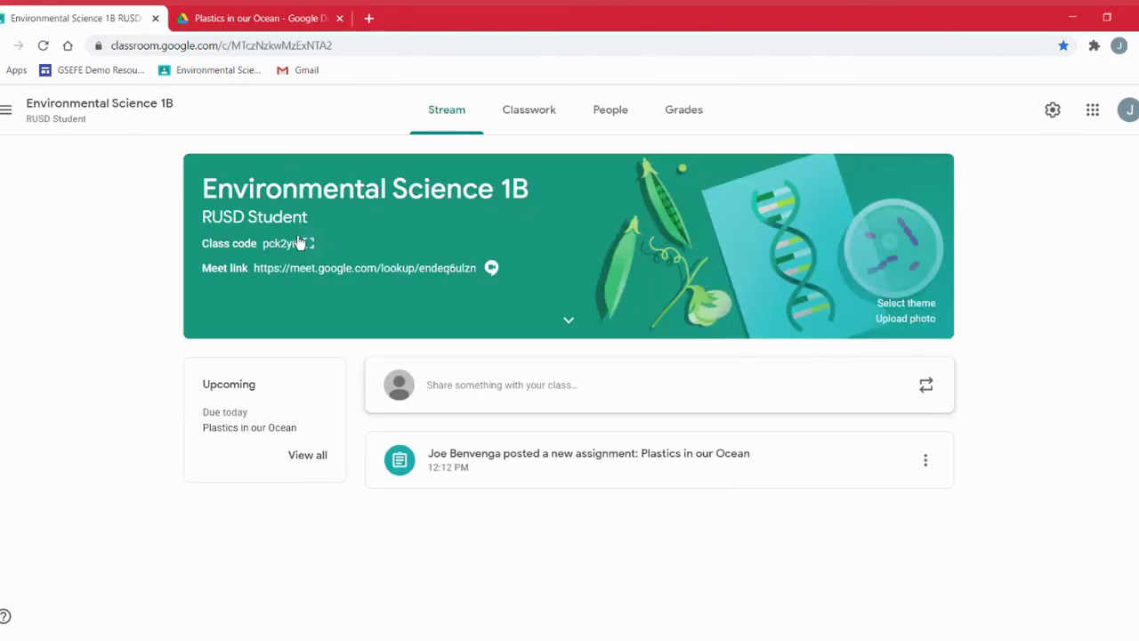
click(546, 127)
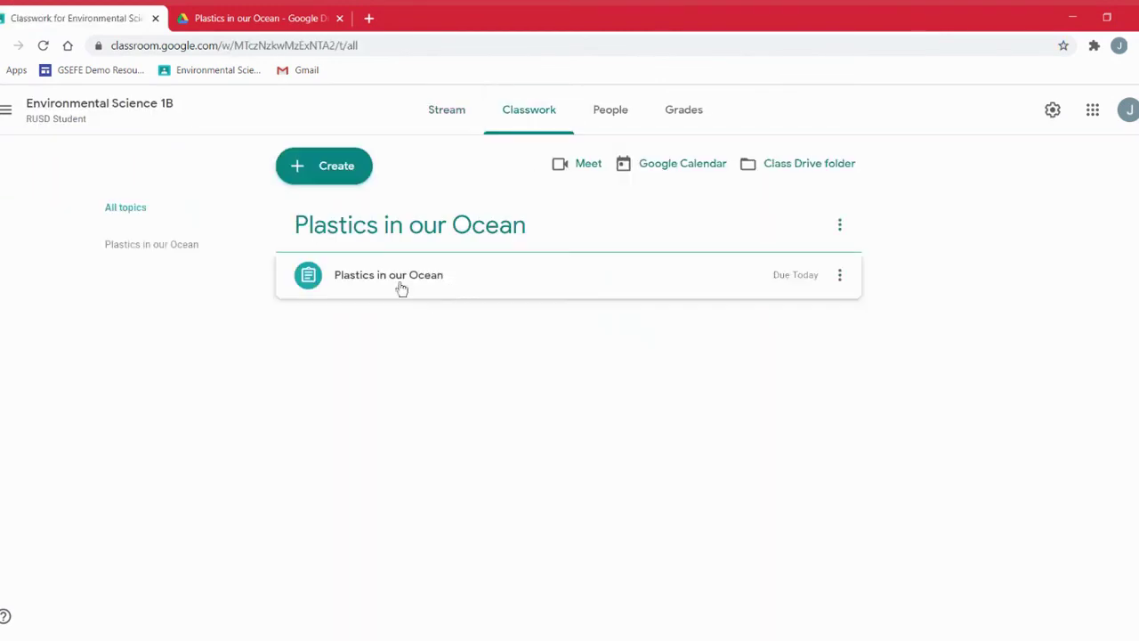
click(382, 273)
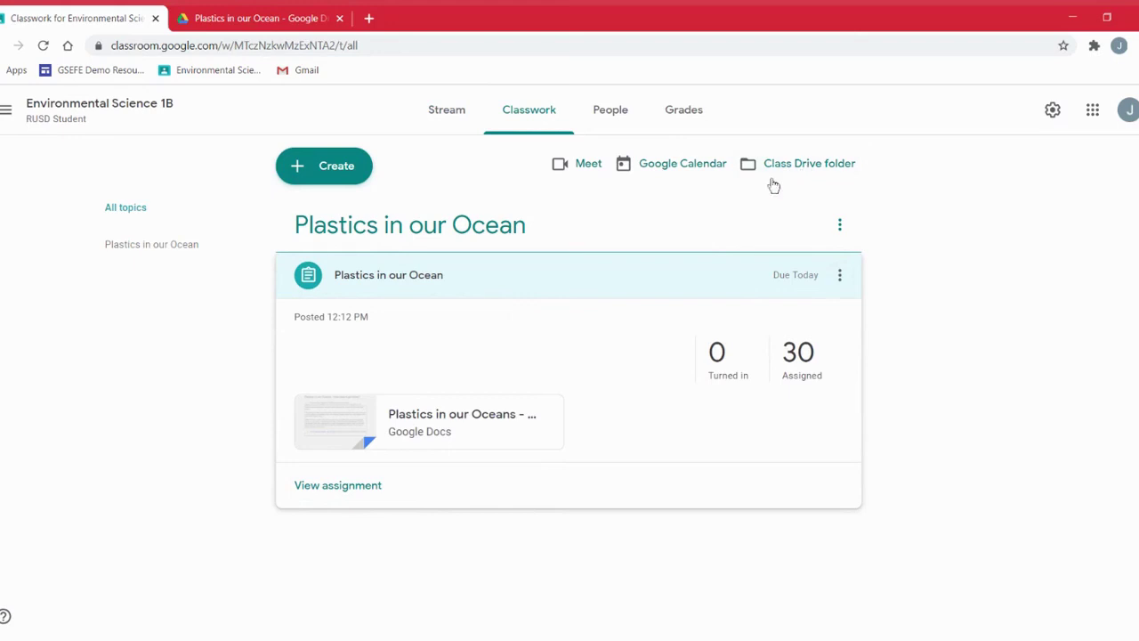
click(323, 489)
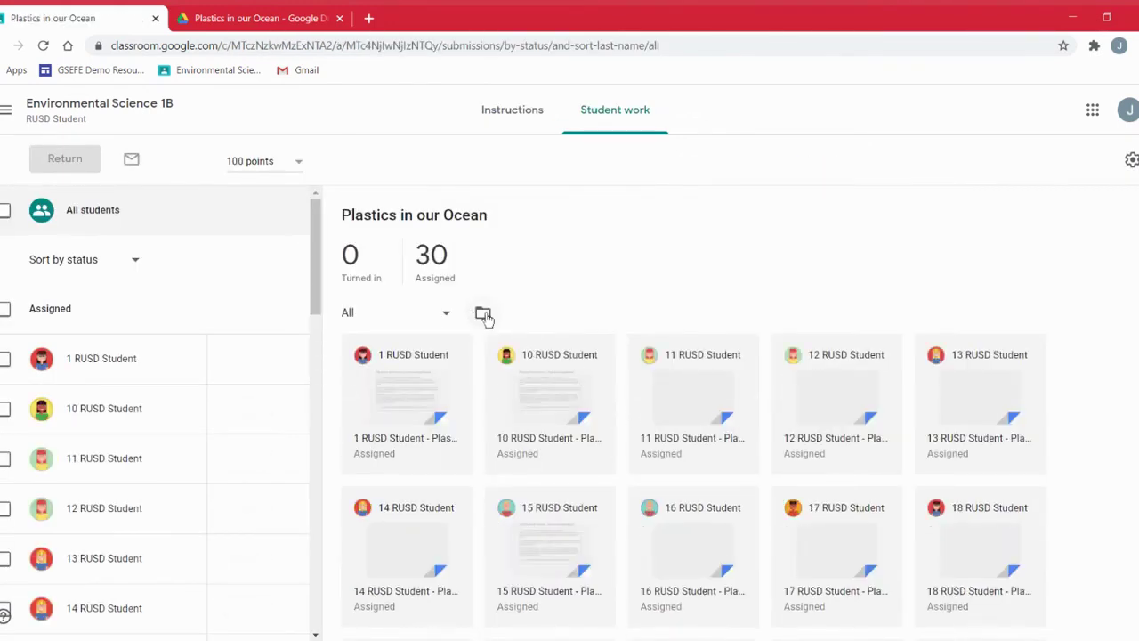
- Browse the assignment's Drive folder of student files, then close that tab
click(483, 315)
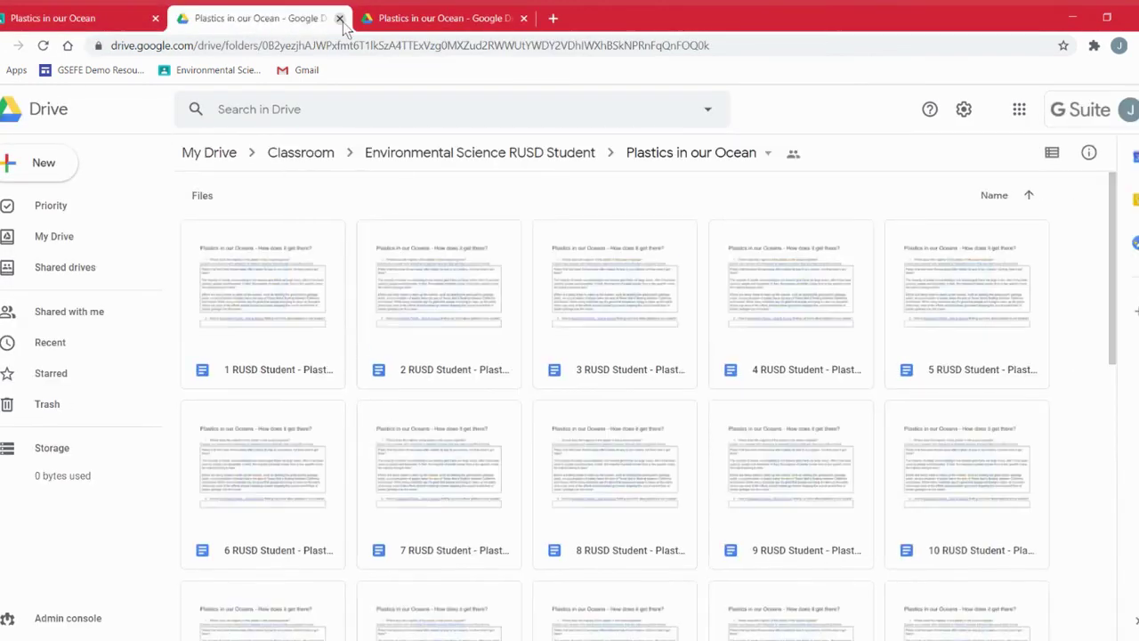
scroll(307, 374, down, 1)
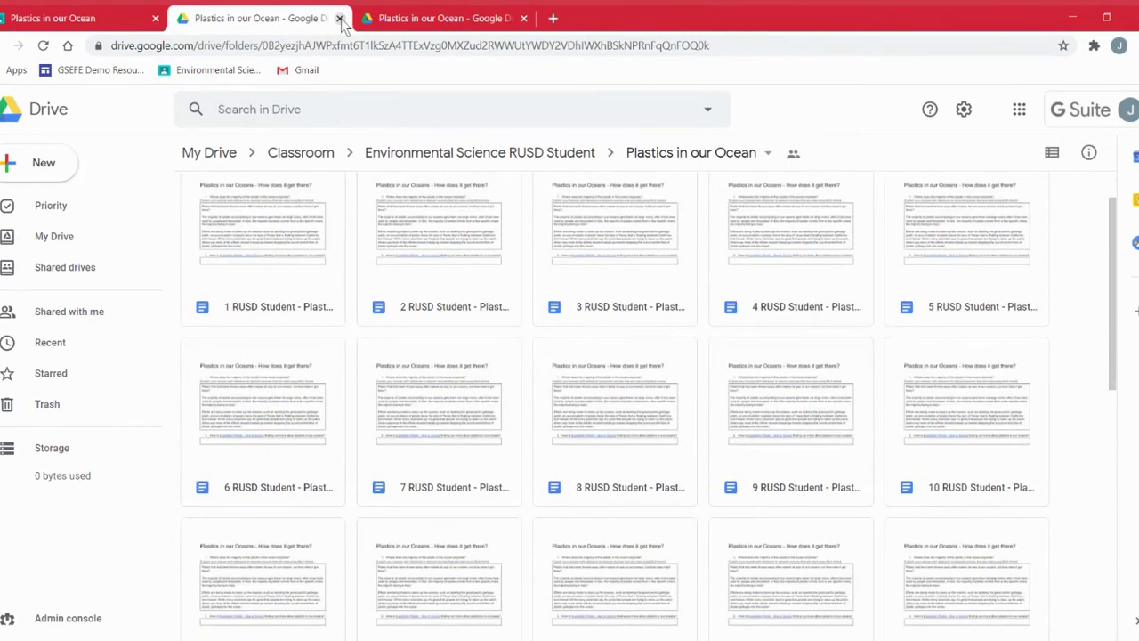
click(340, 19)
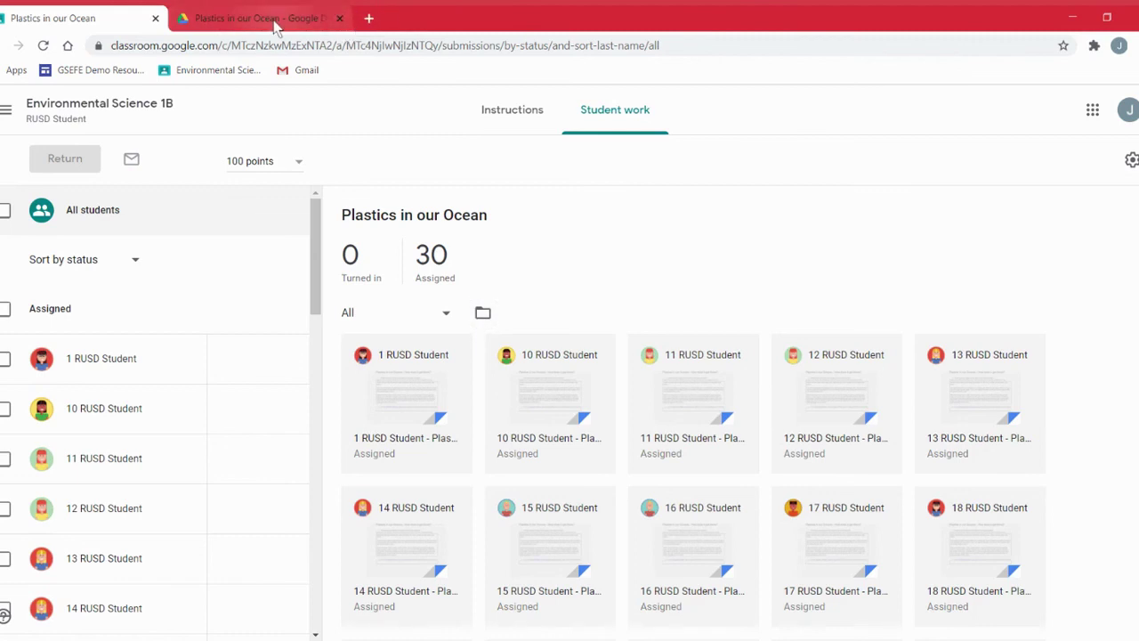